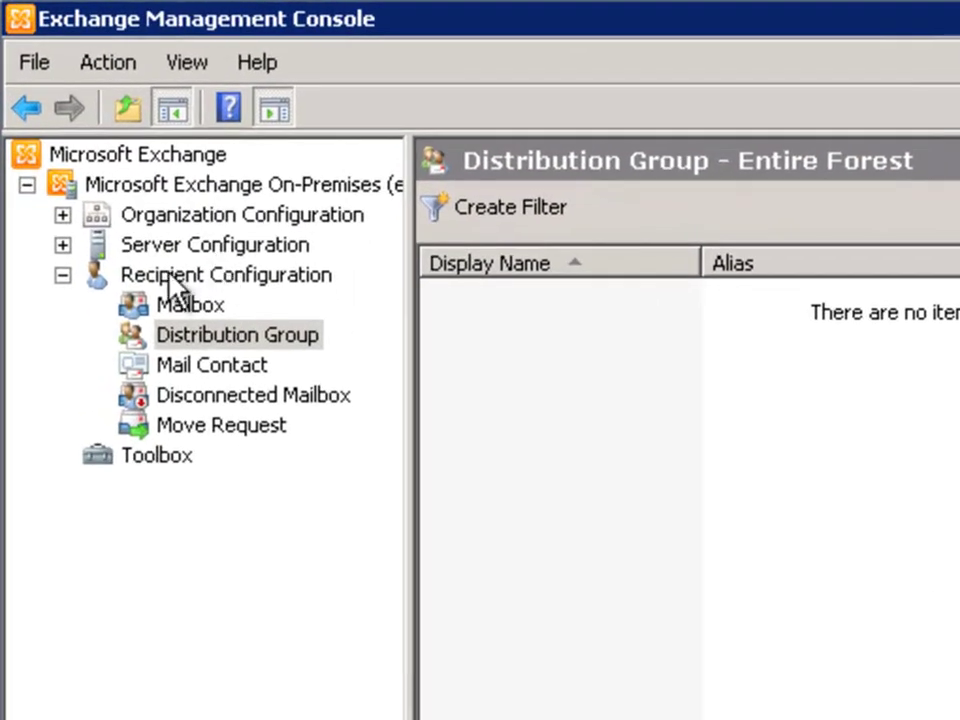
# Show the Distribution Group node under Recipient Configuration, which lists 0 groups.
pyautogui.click(150, 280)
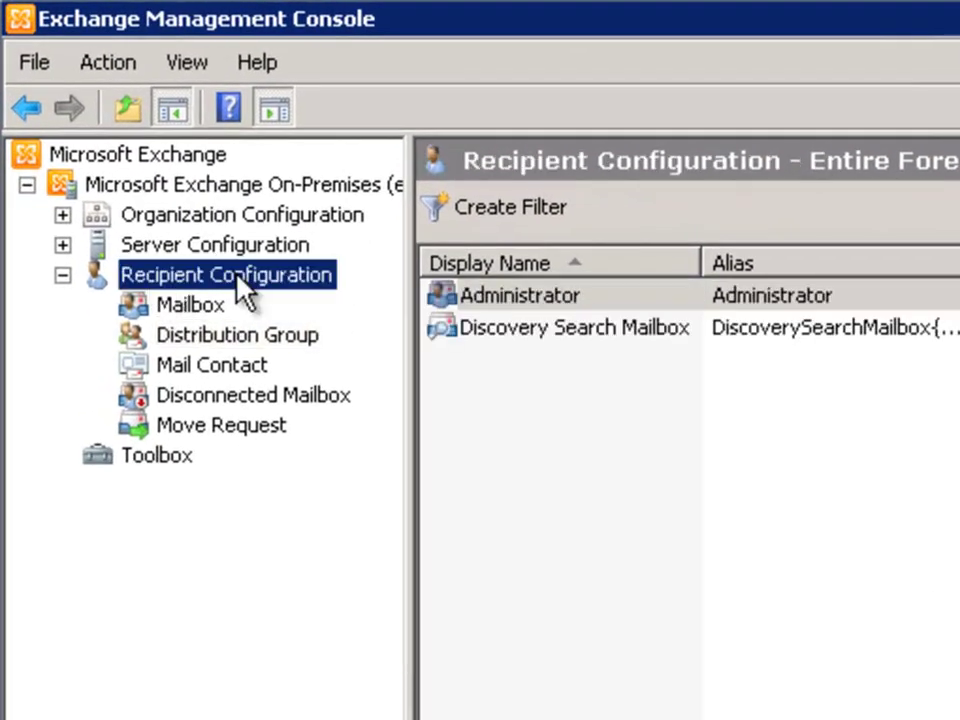
pyautogui.click(195, 337)
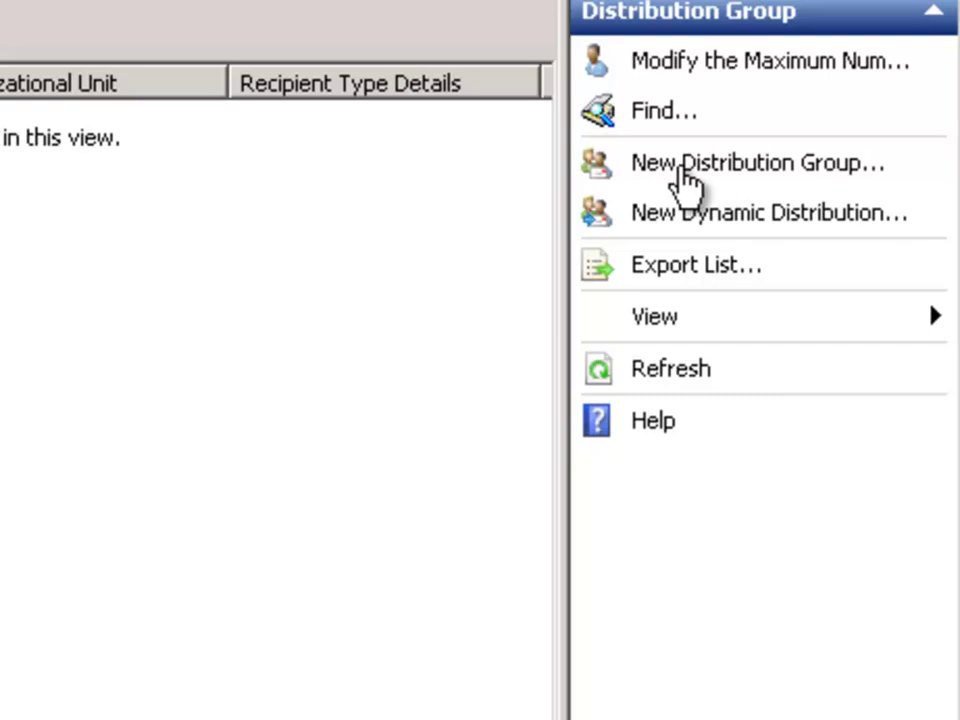
# Launch the New Distribution Group wizard from the empty group list's context menu.
pyautogui.rightClick(75, 168)
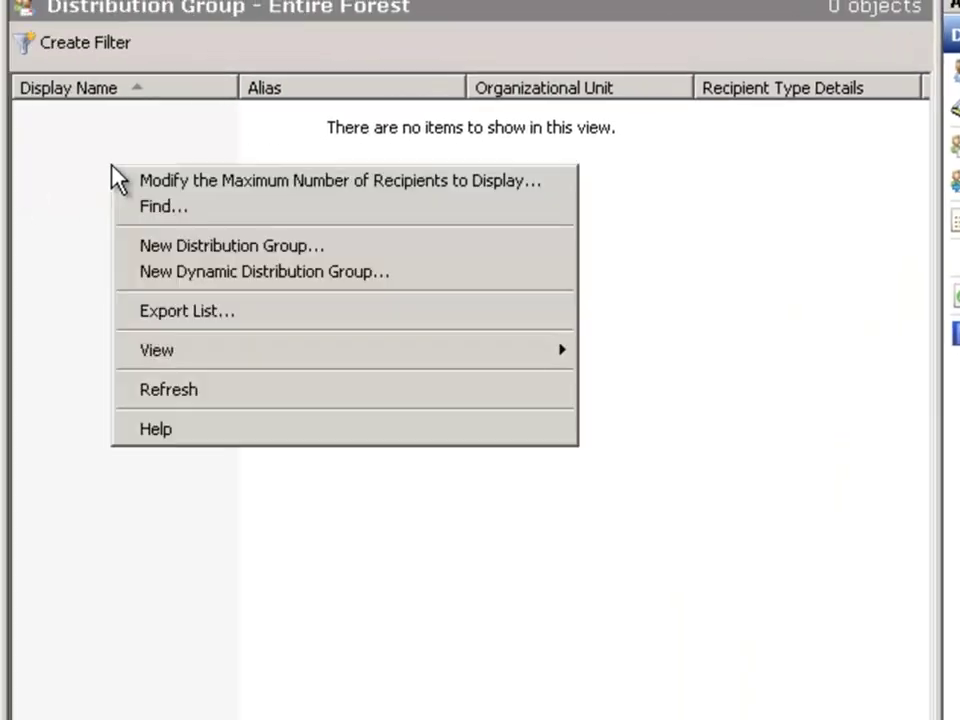
pyautogui.click(195, 252)
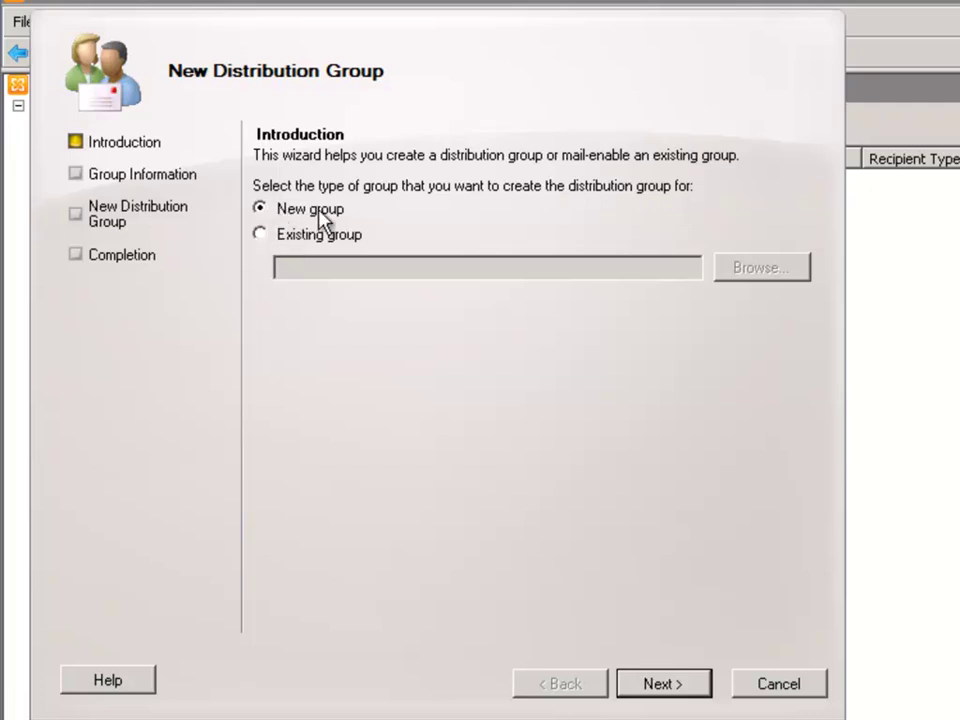
pyautogui.click(663, 684)
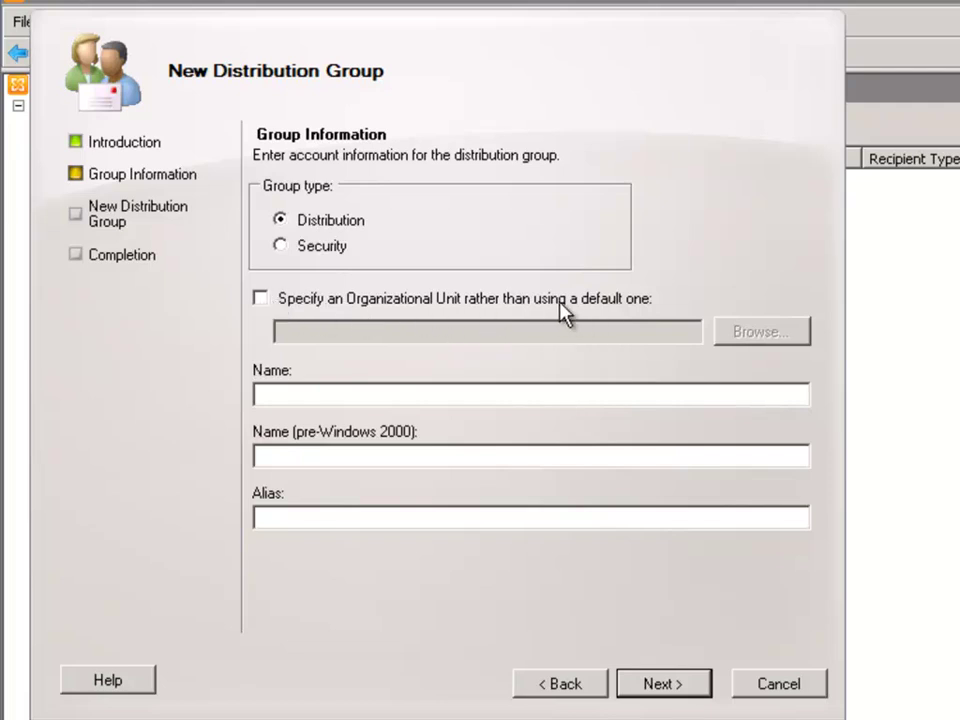
# Create the distribution group 'Head Office Team' with alias headofficeteam.
pyautogui.click(308, 400)
pyautogui.write('Head Office ')
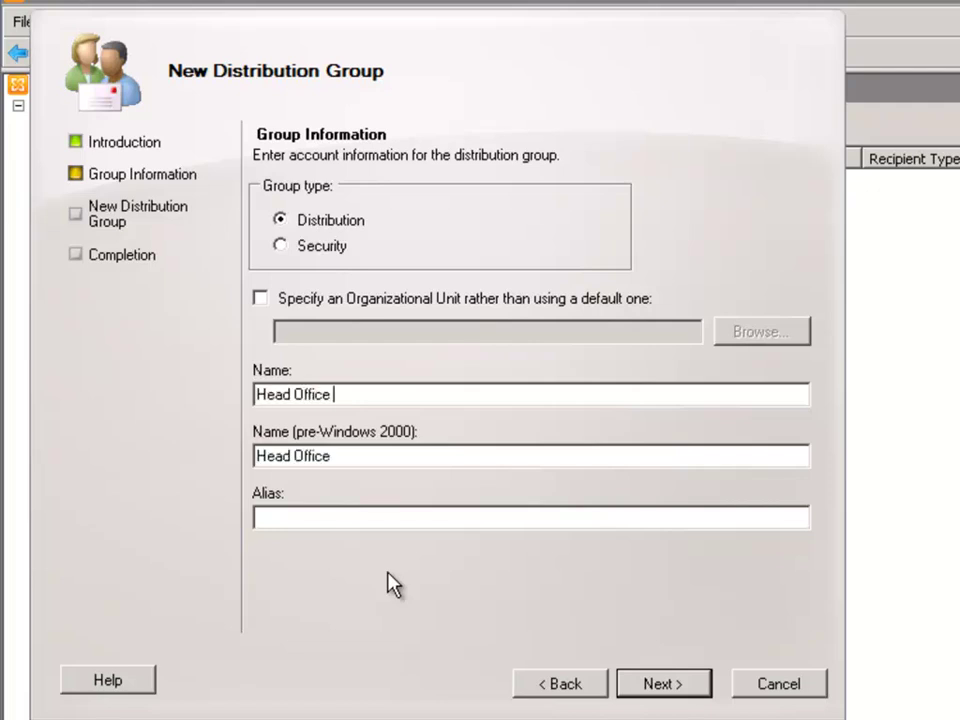
pyautogui.write('Team')
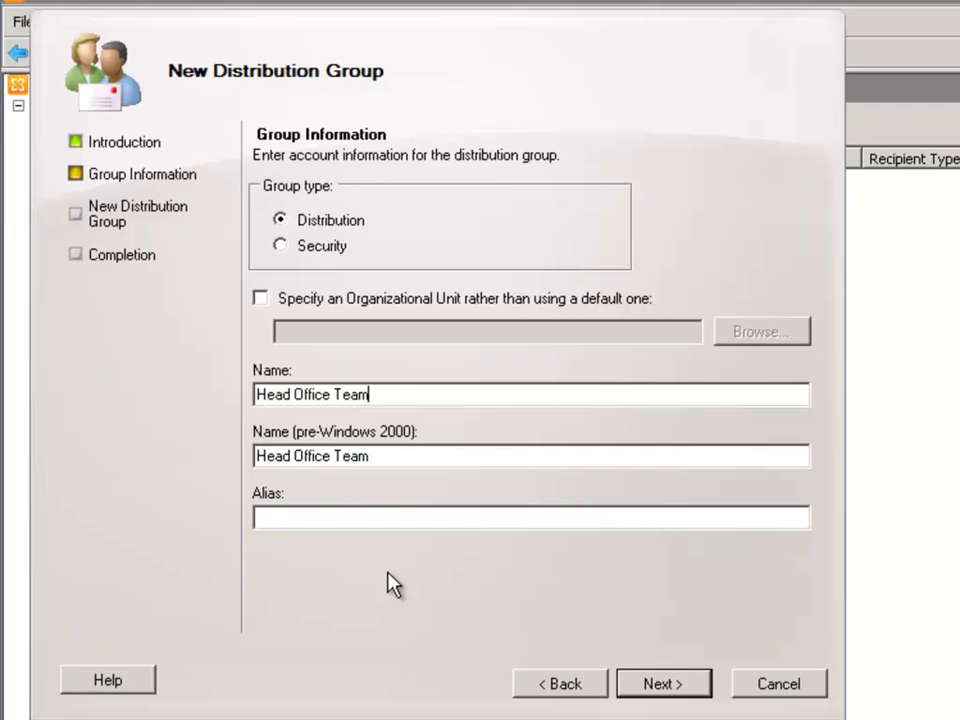
pyautogui.click(322, 517)
pyautogui.write('headofficeteam')
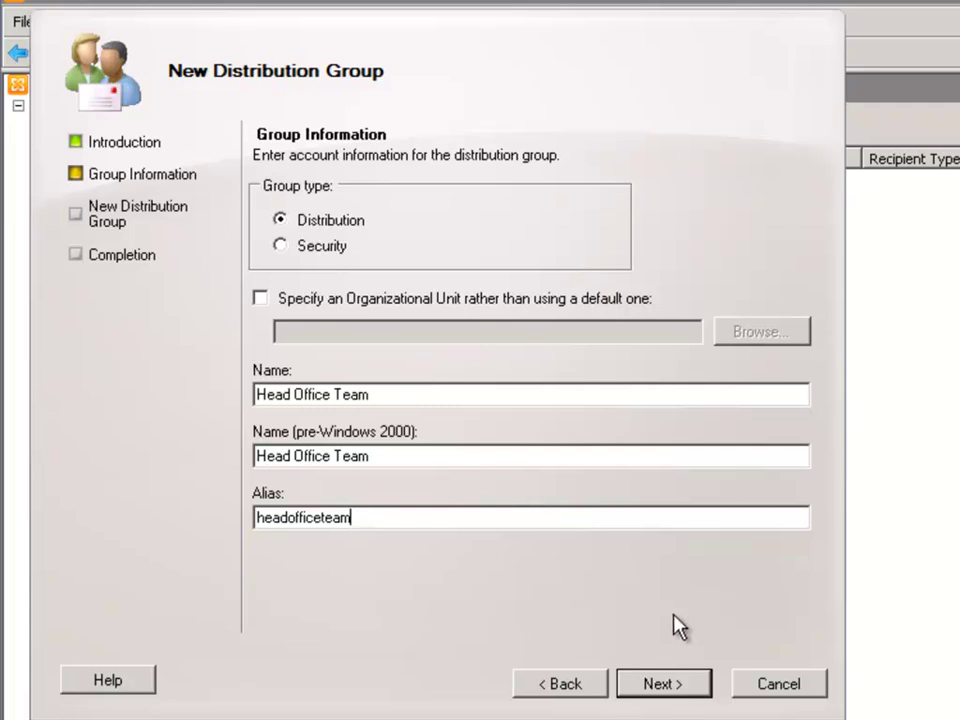
pyautogui.click(666, 686)
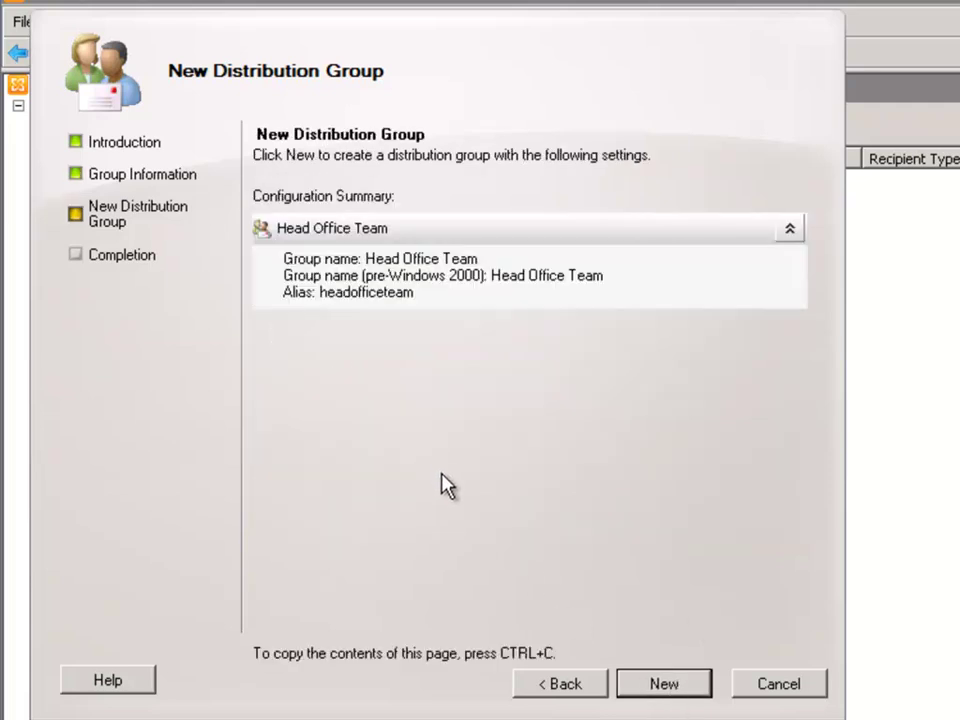
pyautogui.click(655, 692)
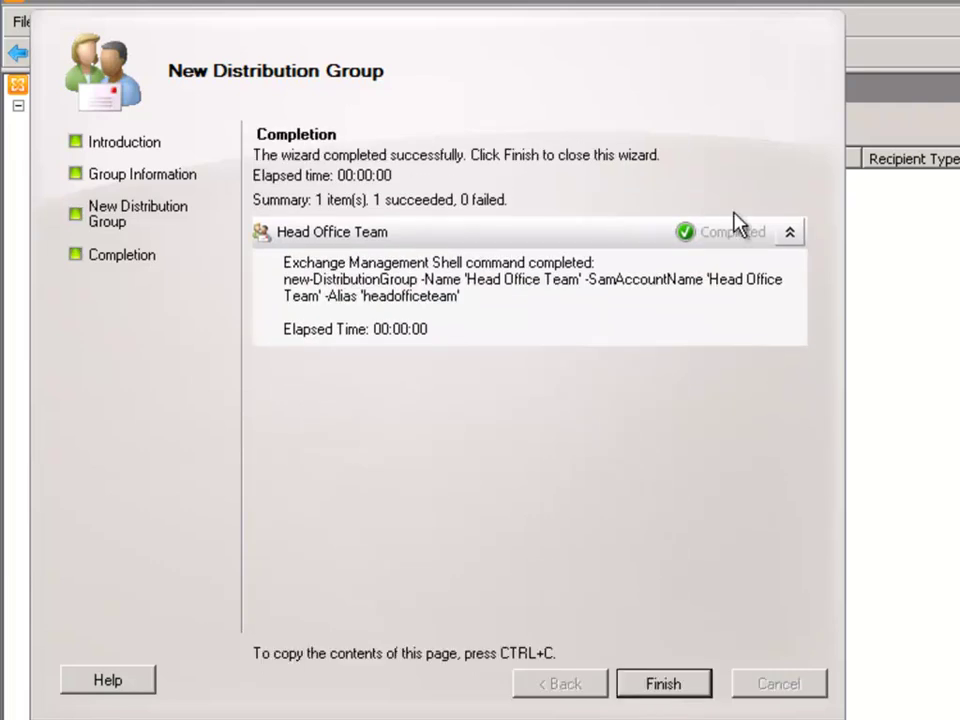
# In Head Office Team's properties, add the searched user mailbox to Members and save.
pyautogui.click(681, 689)
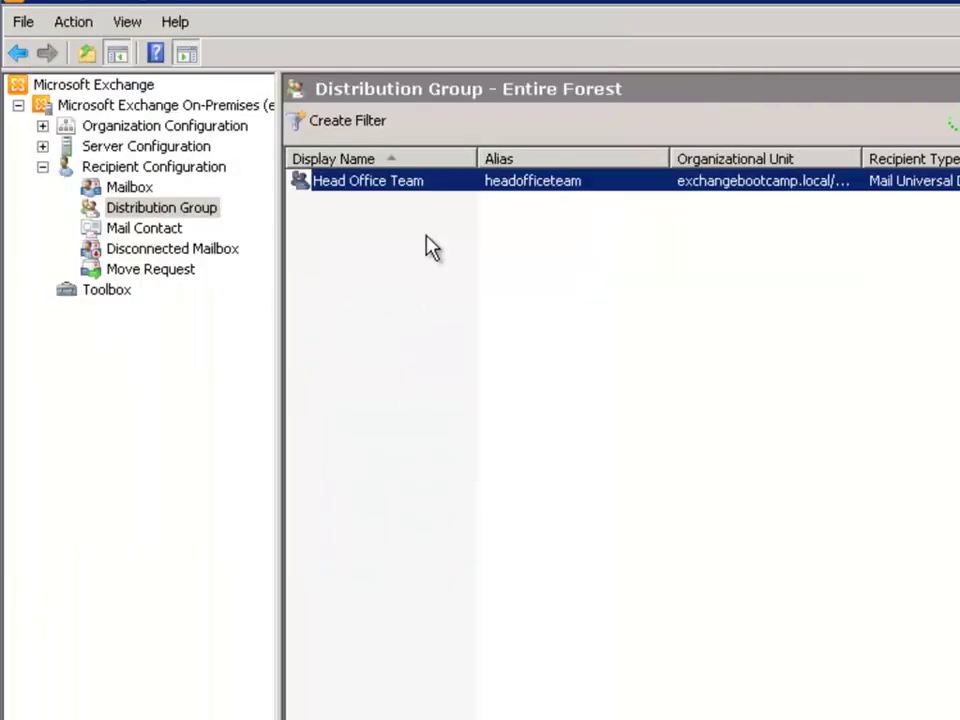
pyautogui.rightClick(391, 183)
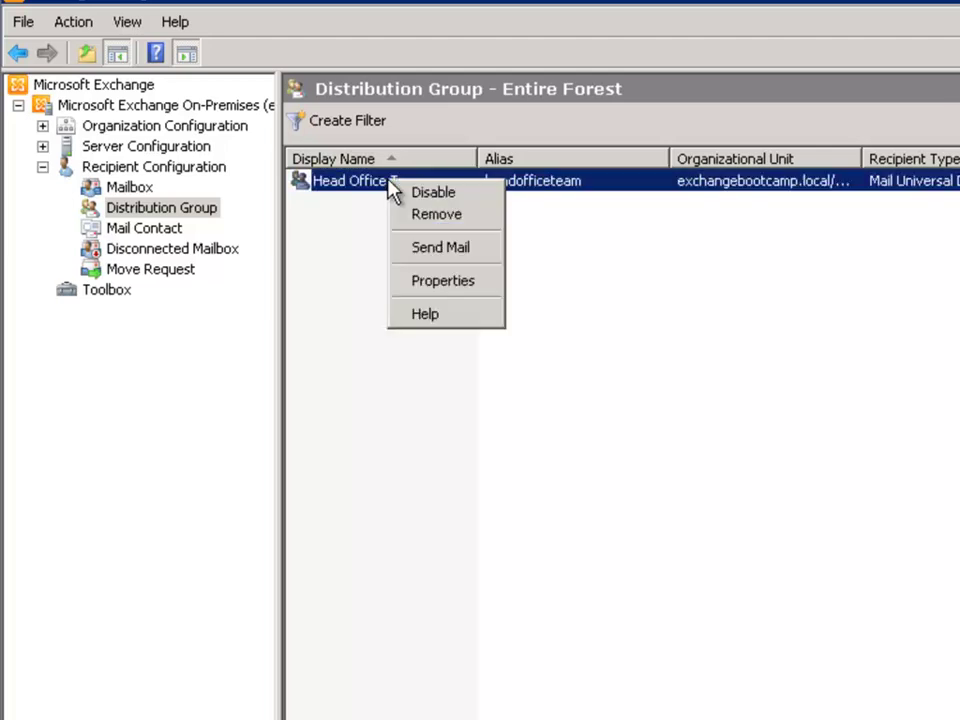
pyautogui.click(445, 281)
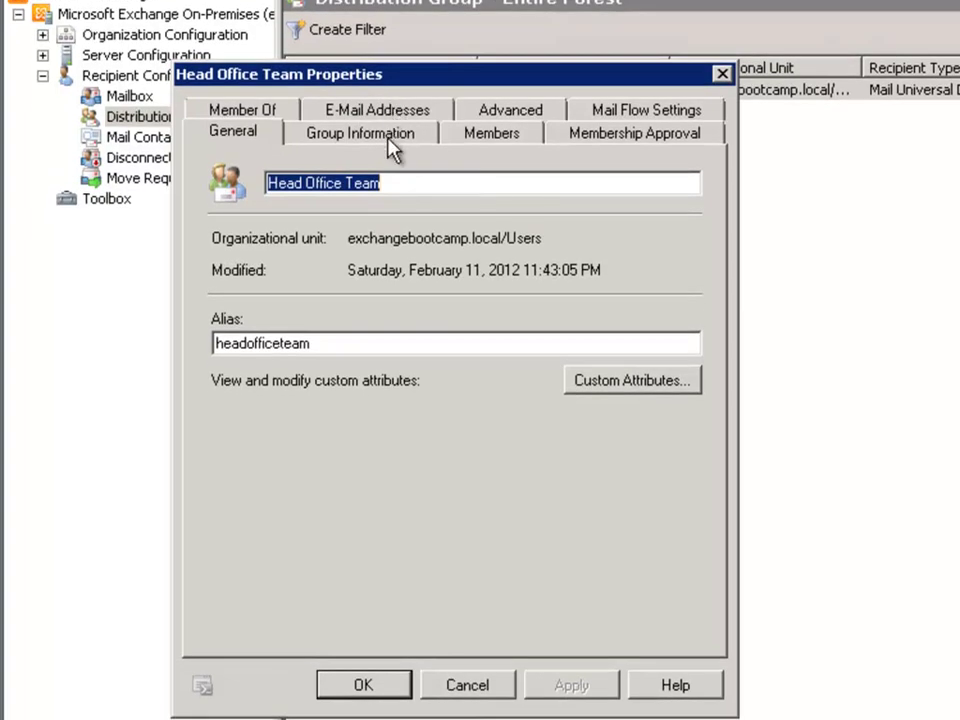
pyautogui.click(492, 134)
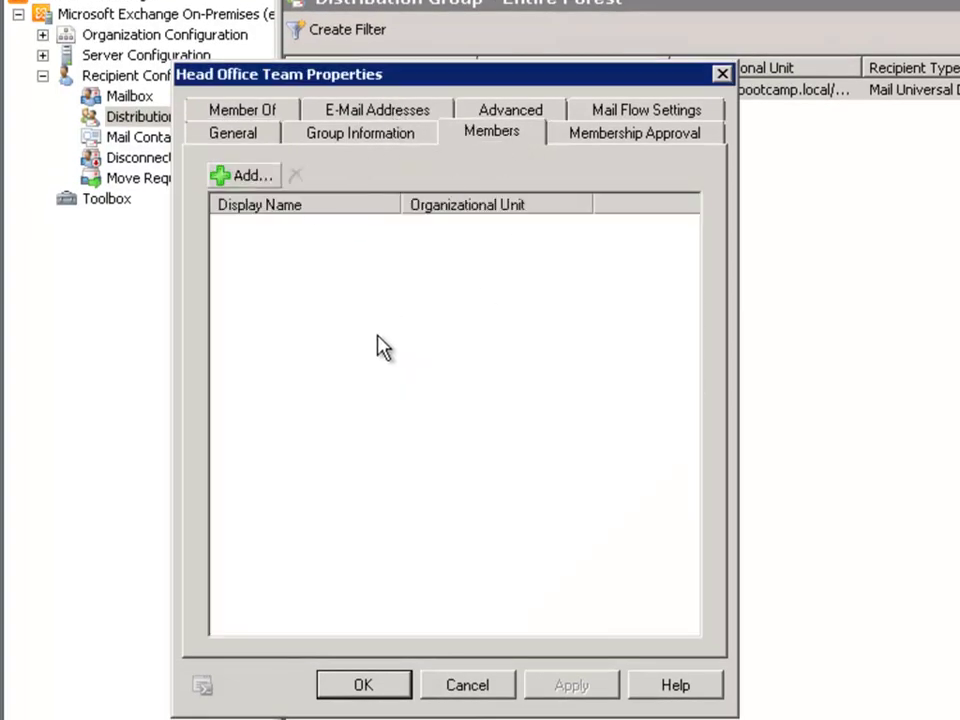
pyautogui.click(238, 177)
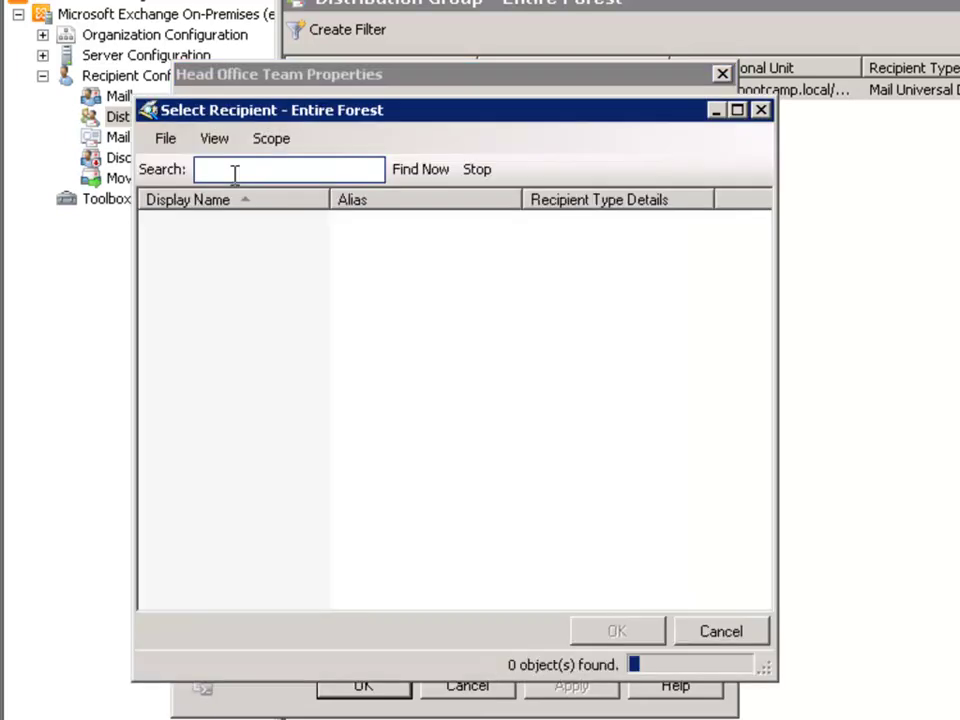
pyautogui.write('alan')
pyautogui.click(428, 170)
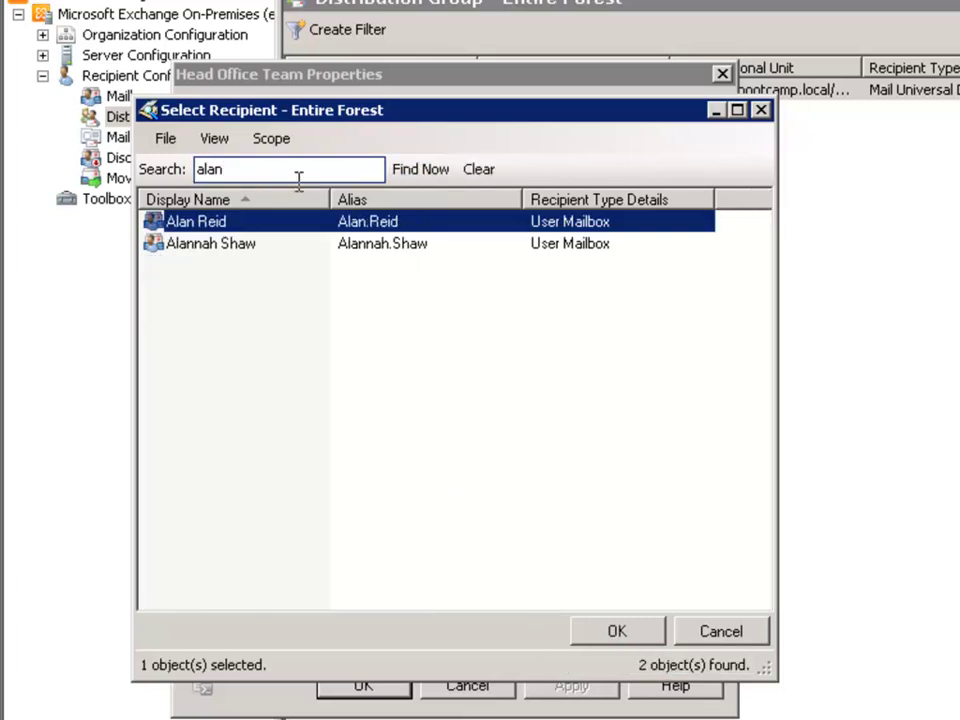
pyautogui.doubleClick(232, 220)
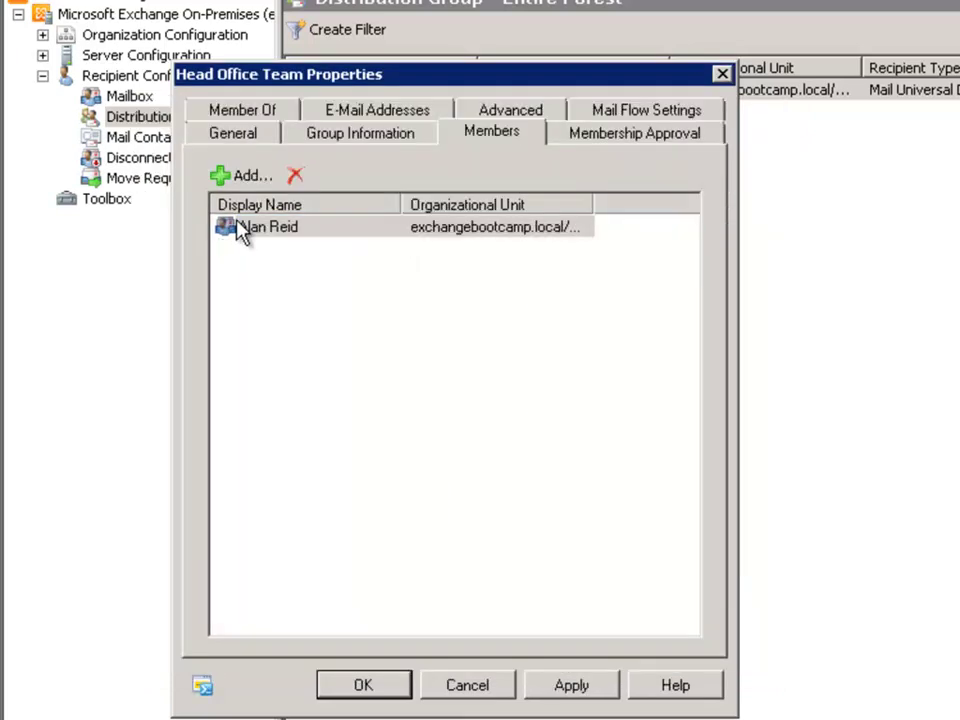
pyautogui.click(576, 692)
pyautogui.click(366, 687)
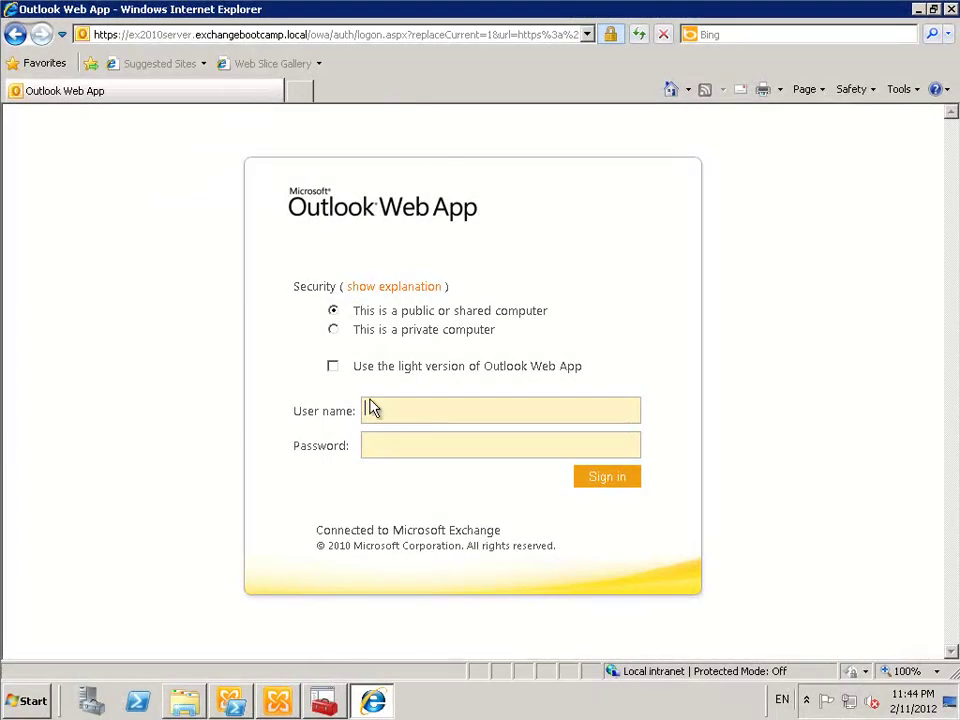
# Sign in to Outlook Web App with the administrator account and password, then start a new message.
pyautogui.write('administrator')
pyautogui.press('Tab')
pyautogui.write('Password1')
pyautogui.press('Return')
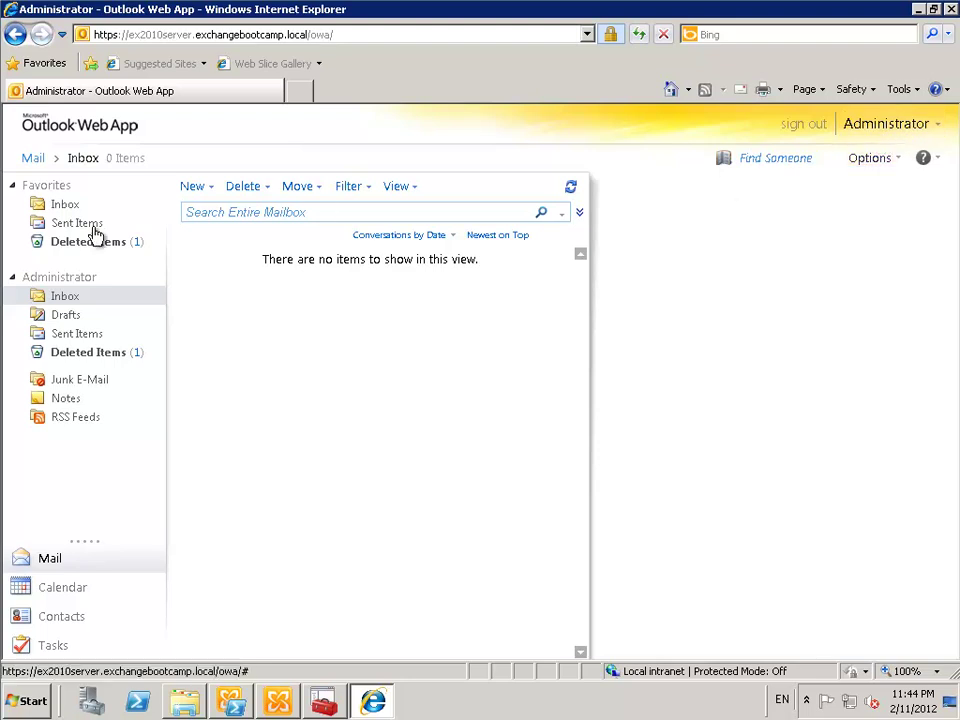
pyautogui.click(192, 186)
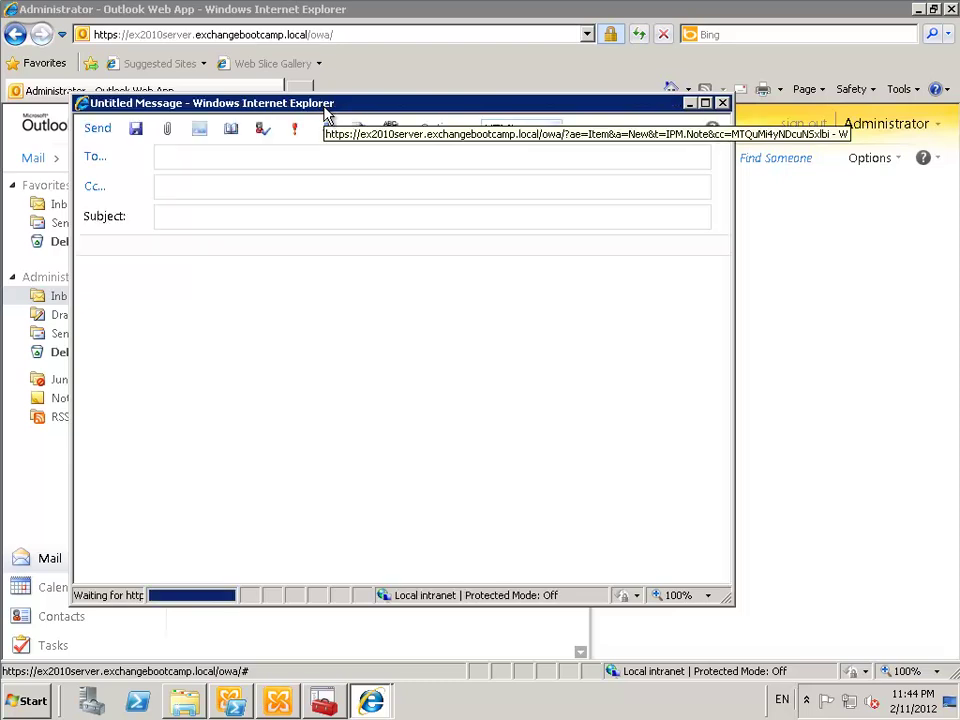
# Address the message to the Head Office Team group, resolved from the typed 'head'.
pyautogui.write('head')
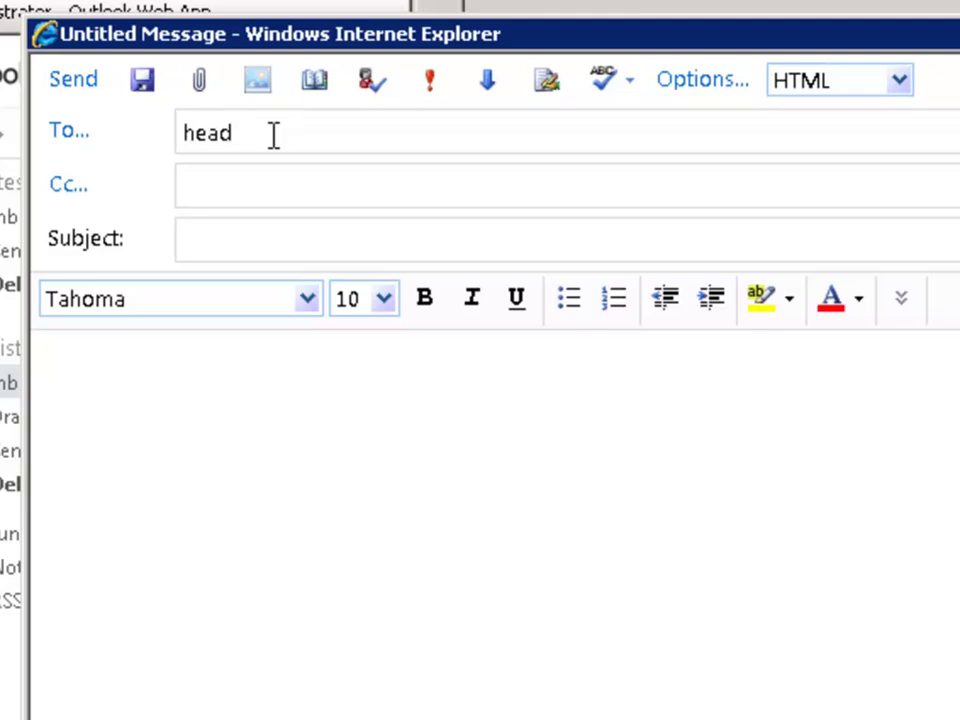
pyautogui.hotkey('ctrl', 'k')
pyautogui.click(230, 135)
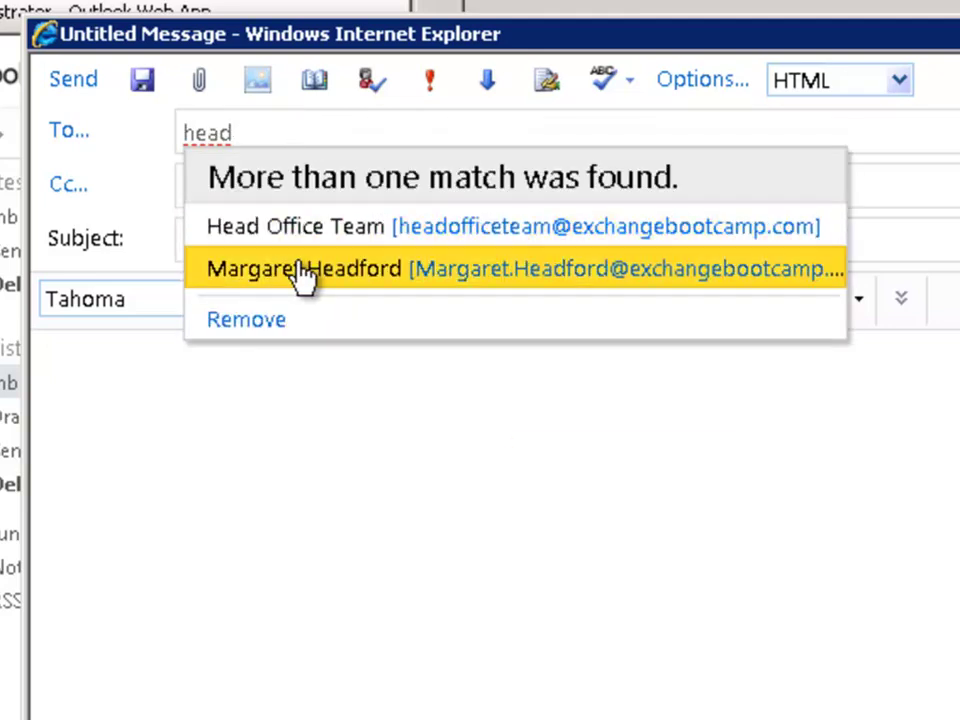
pyautogui.click(302, 228)
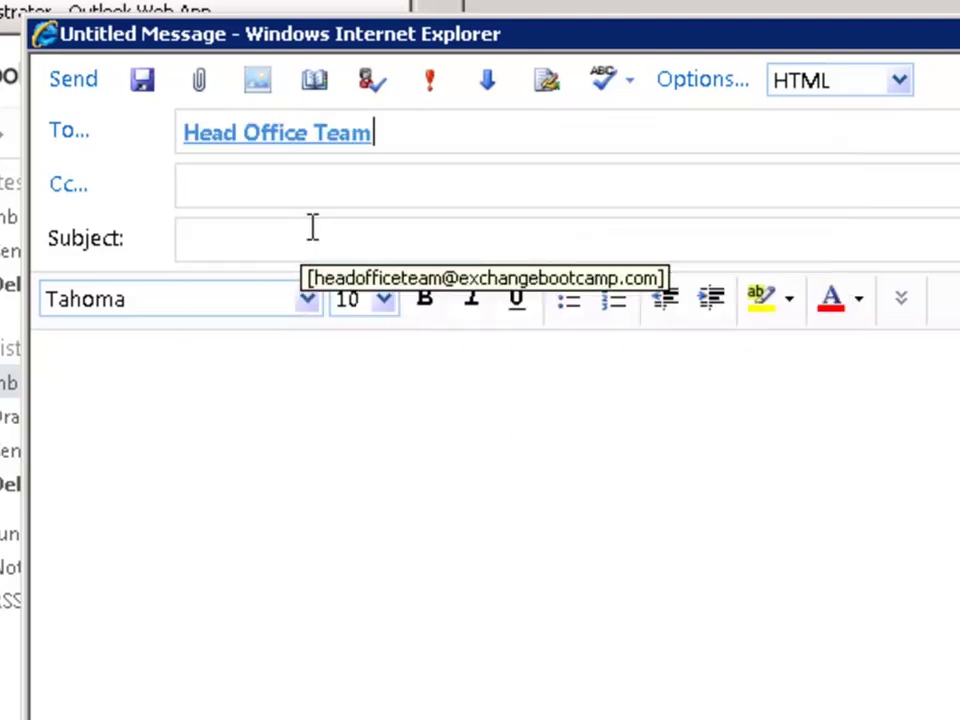
# Enter subject 'Test email to DG' and body 'Test', then send it.
pyautogui.click(230, 241)
pyautogui.write('Test e')
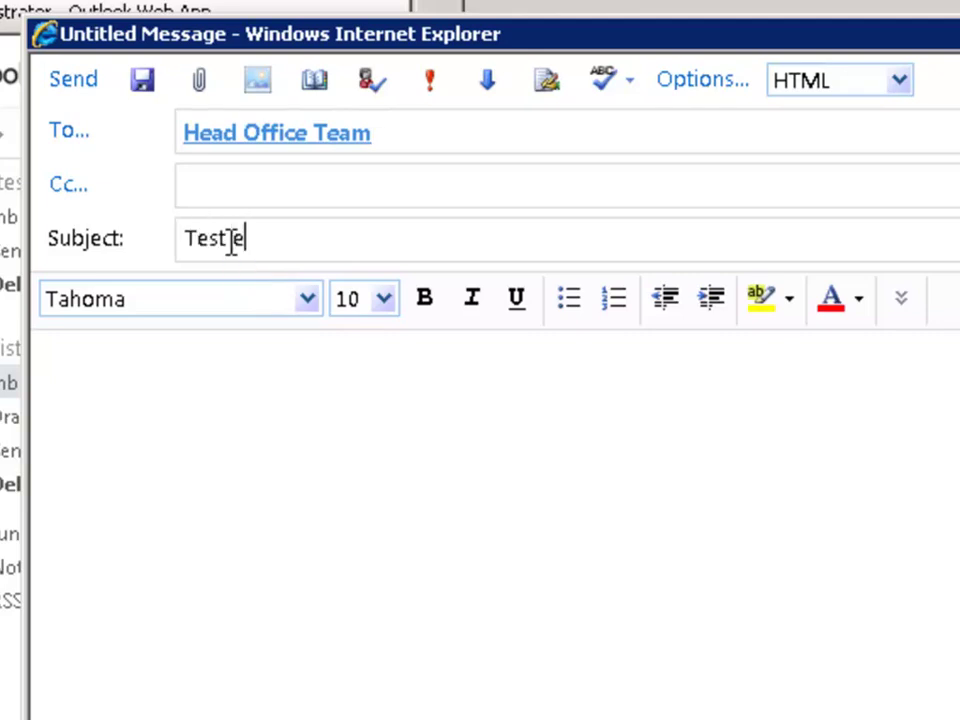
pyautogui.write('mail to DG')
pyautogui.click(212, 456)
pyautogui.write('Test')
pyautogui.click(66, 82)
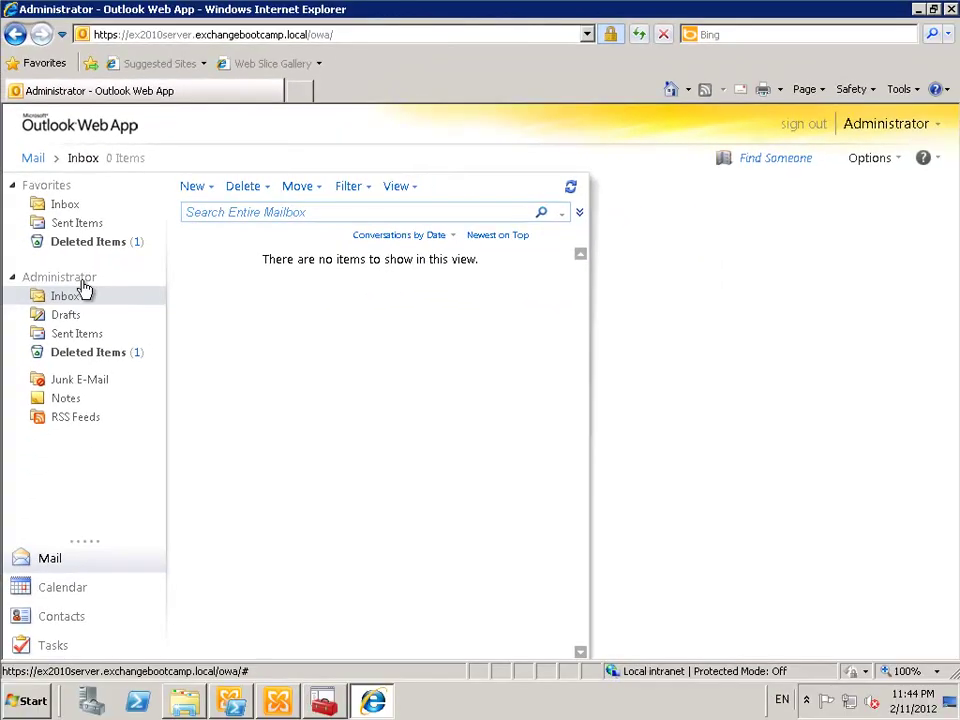
pyautogui.moveTo(86, 293)
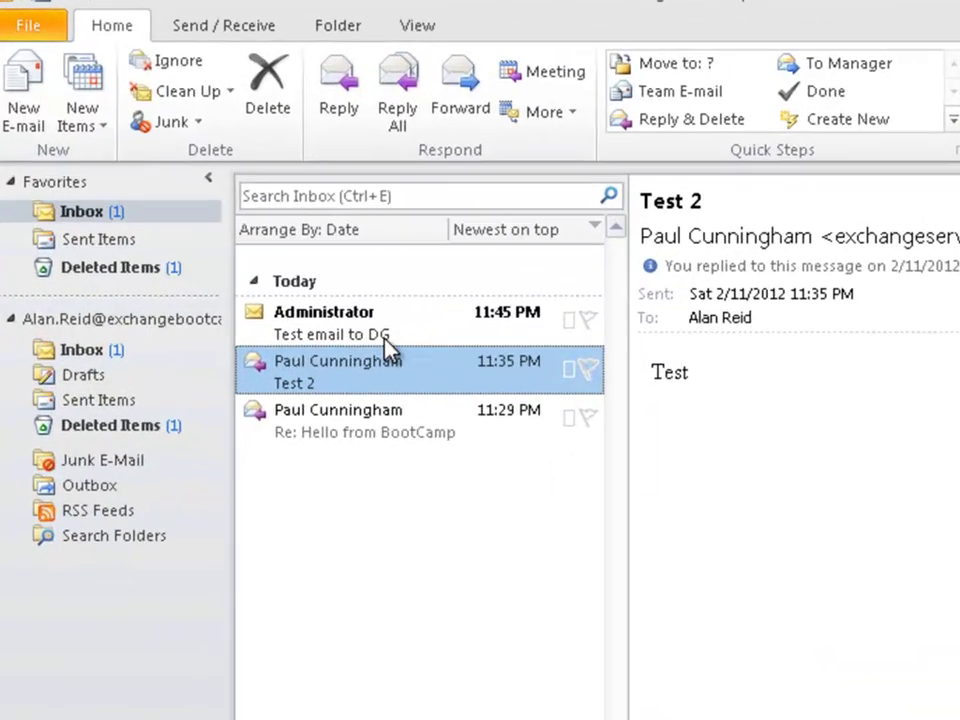
# Open 'Test email to DG' and review Head Office Team's Member Of and Members tabs.
pyautogui.click(262, 240)
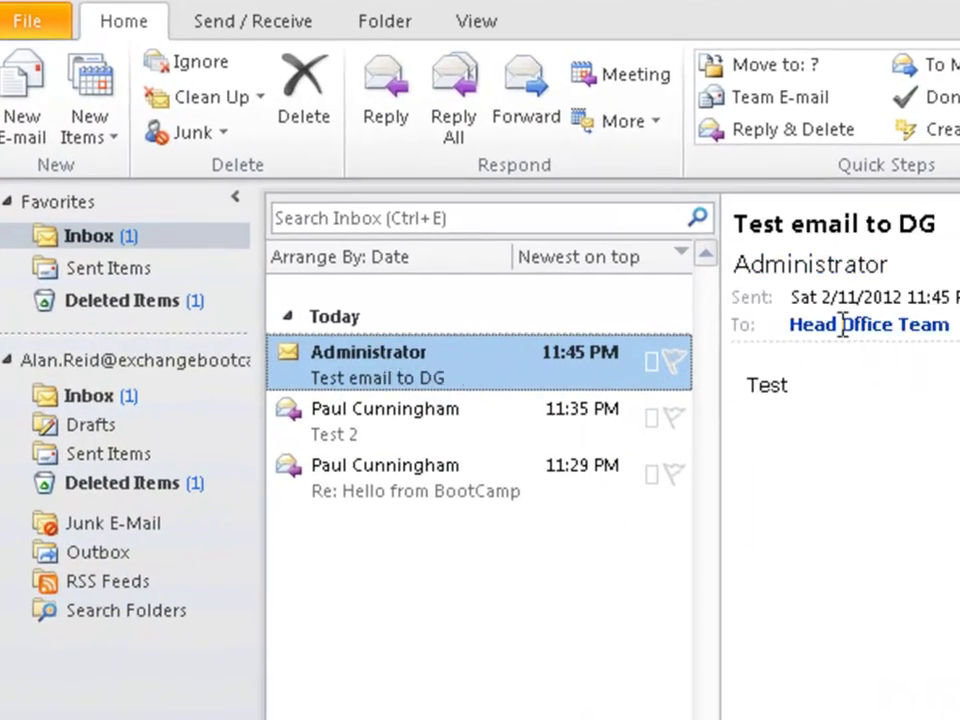
pyautogui.moveTo(842, 324)
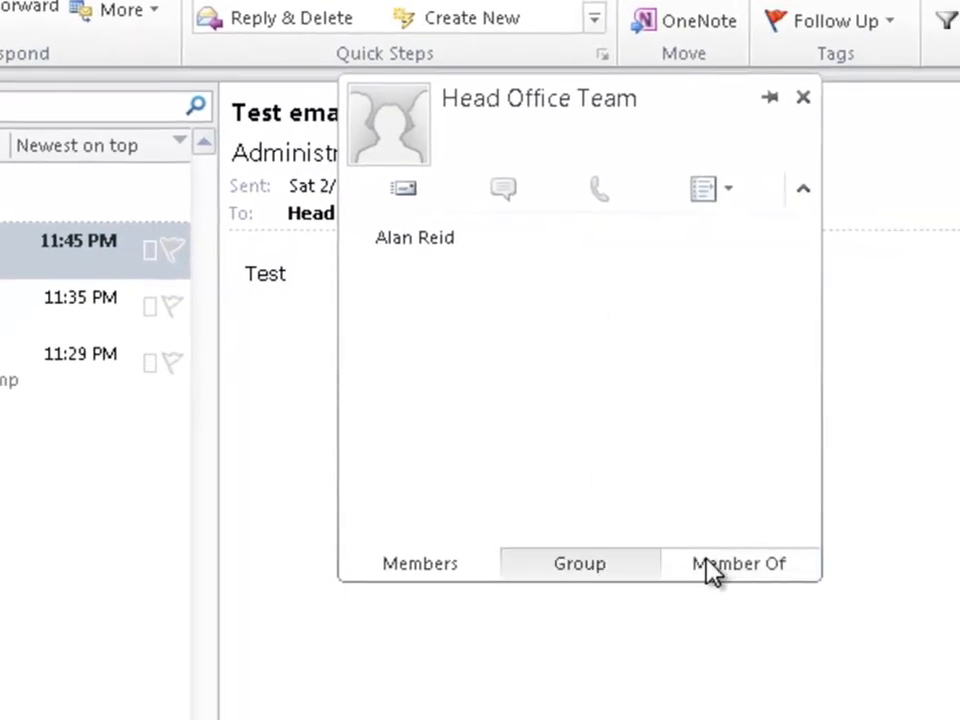
pyautogui.click(712, 566)
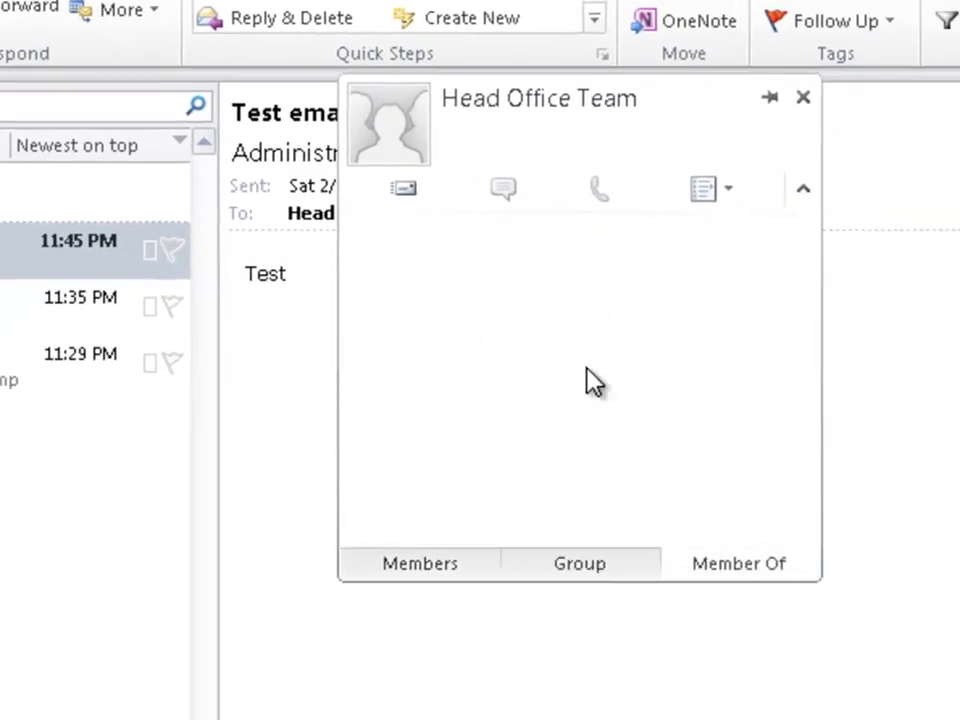
pyautogui.click(450, 562)
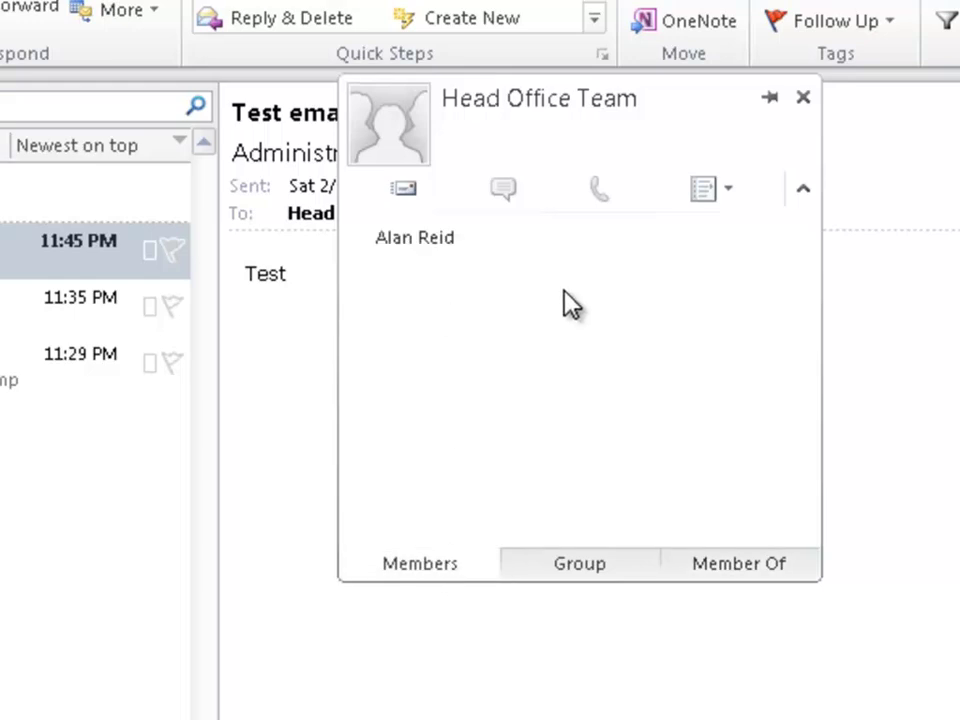
pyautogui.click(803, 97)
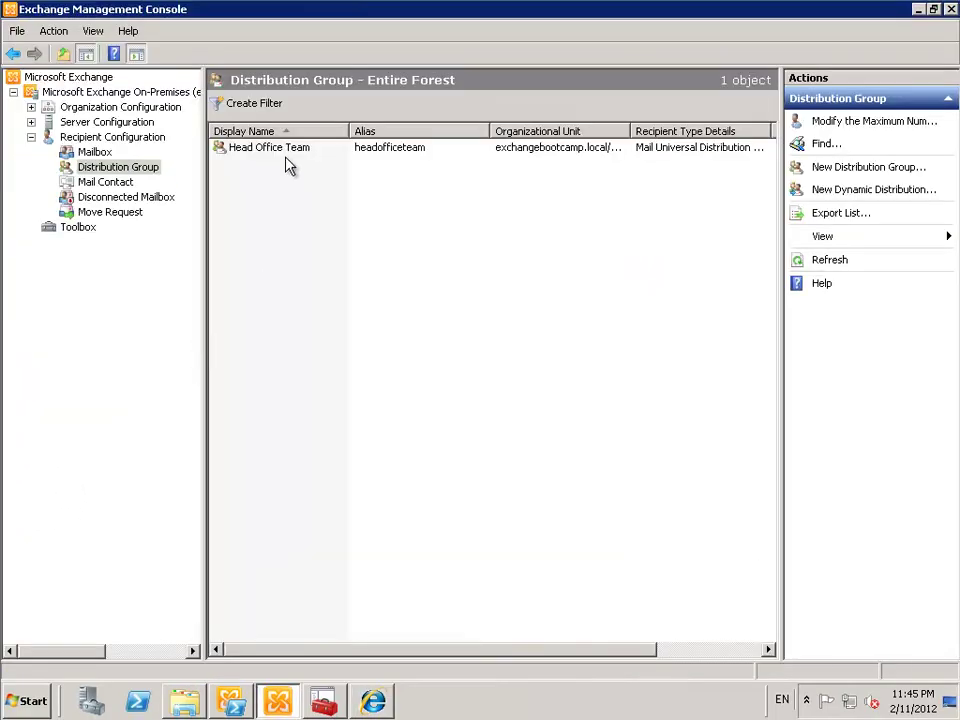
# Copy Head Office Team's exchangebootcamp.com address from its E-Mail Addresses properties, then close them.
pyautogui.rightClick(284, 149)
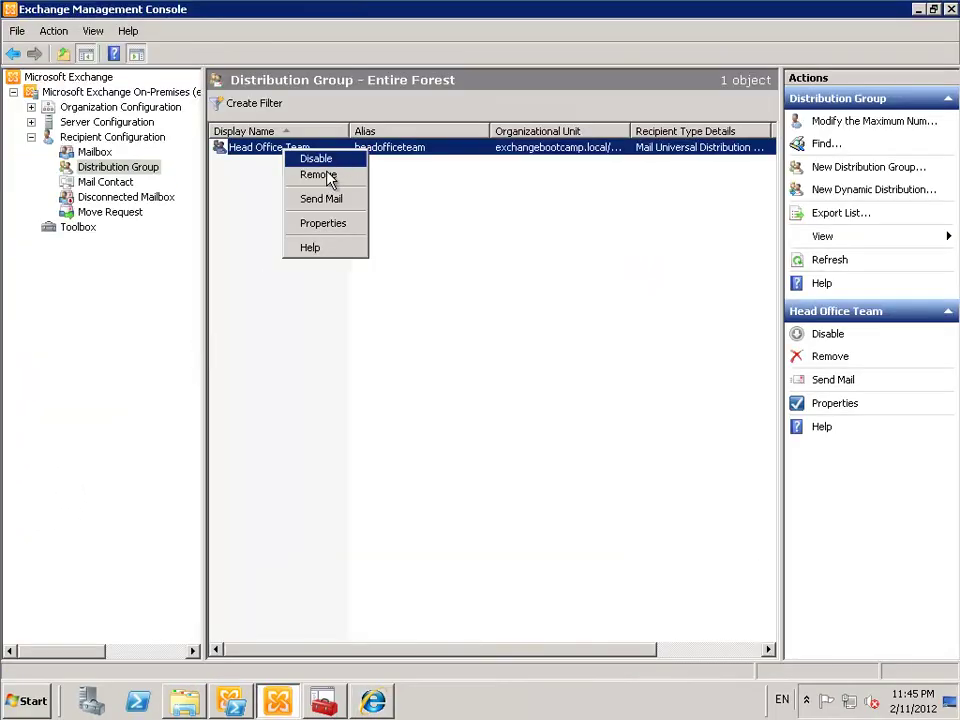
pyautogui.click(321, 223)
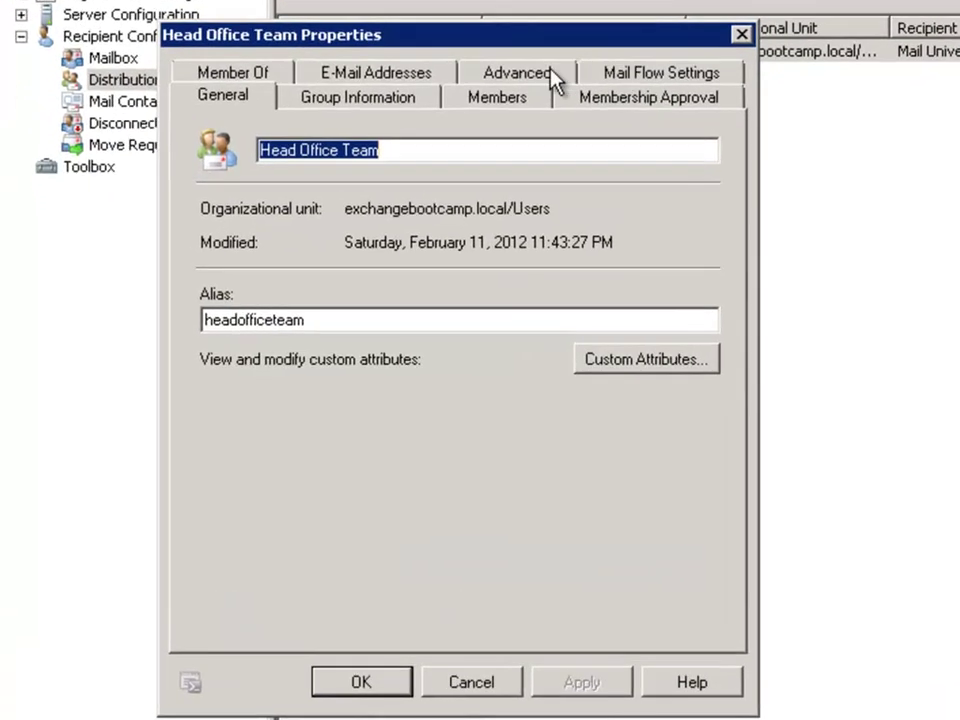
pyautogui.click(283, 164)
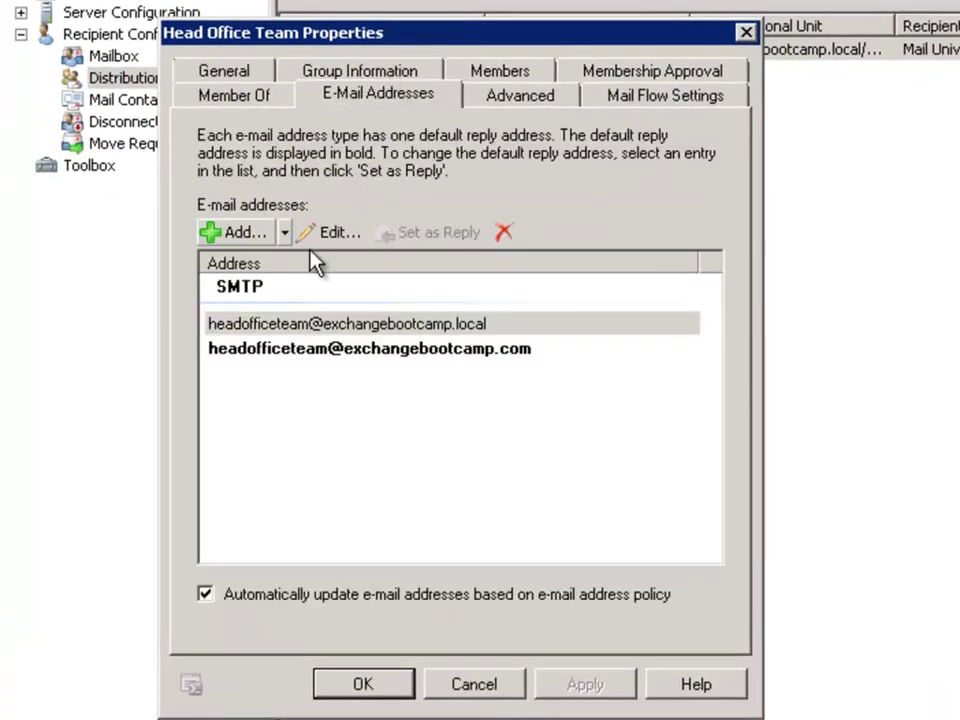
pyautogui.click(403, 354)
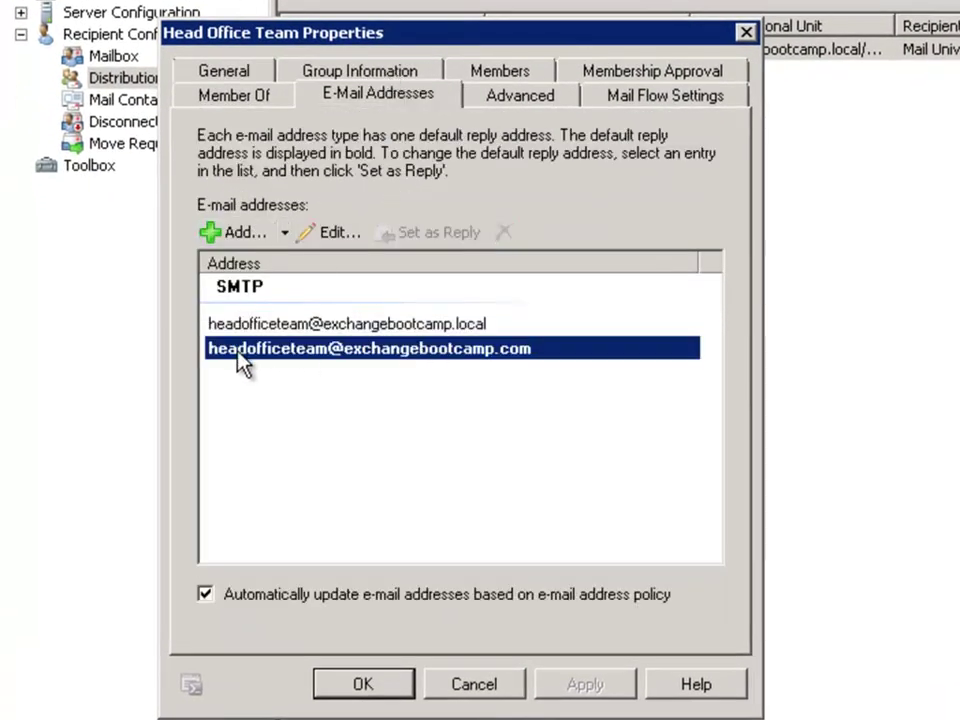
pyautogui.doubleClick(362, 352)
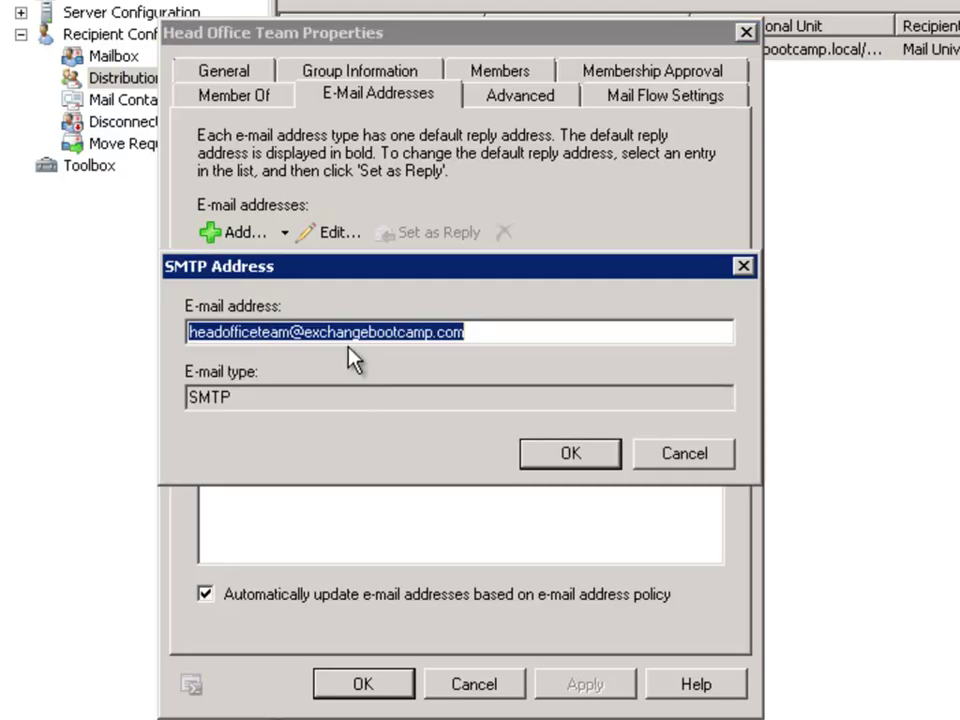
pyautogui.rightClick(345, 332)
pyautogui.click(408, 410)
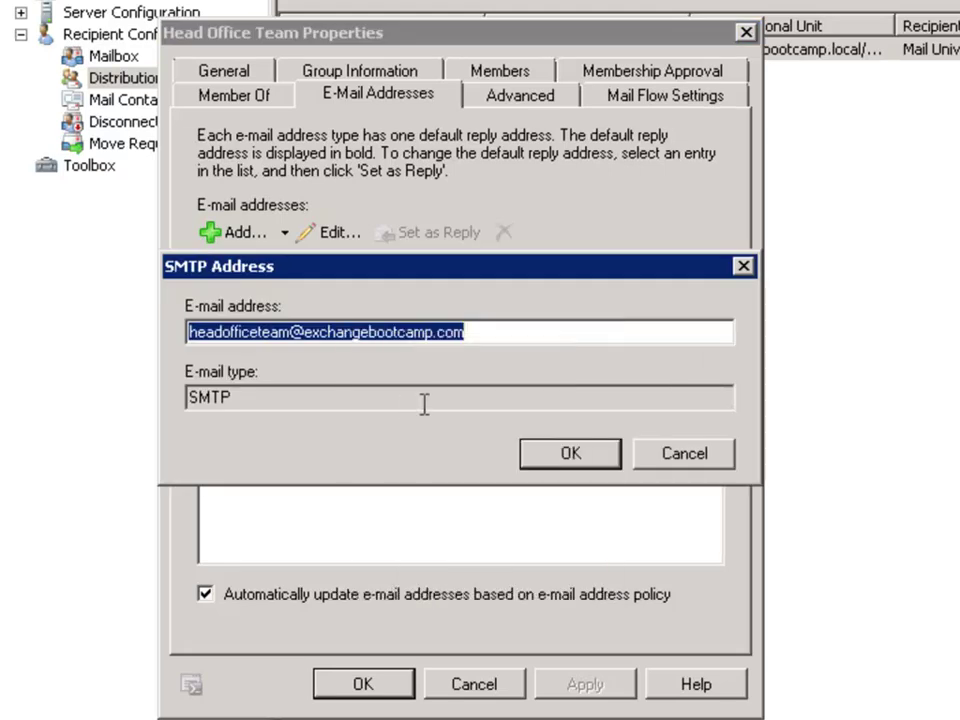
pyautogui.click(556, 457)
pyautogui.click(432, 470)
pyautogui.click(362, 683)
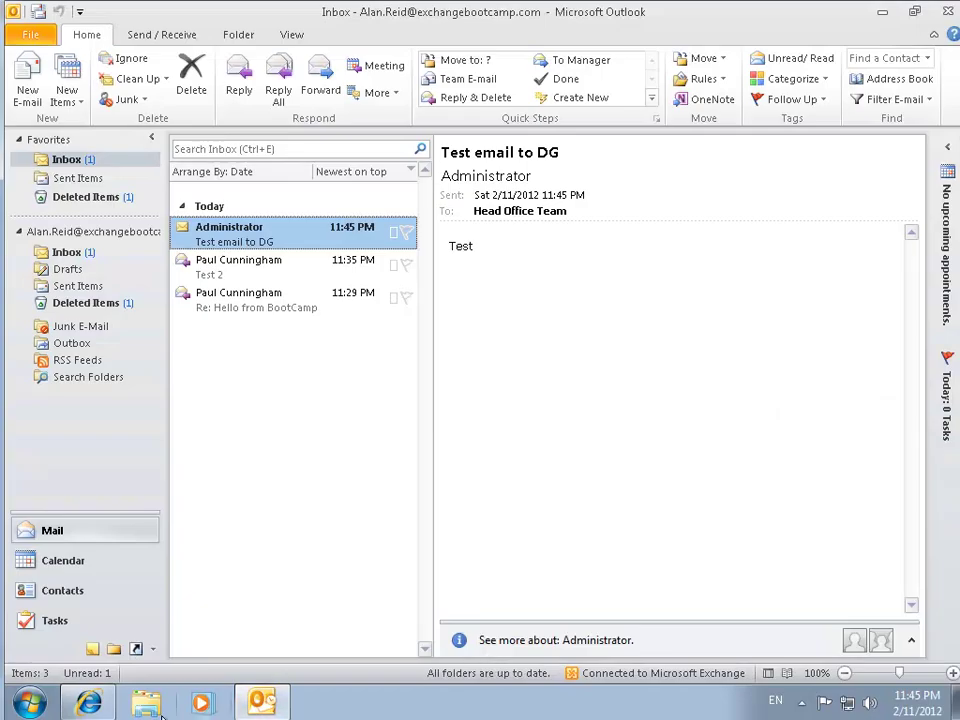
# In Gmail, compose a message to the group's external exchangebootcamp.com address.
pyautogui.click(88, 703)
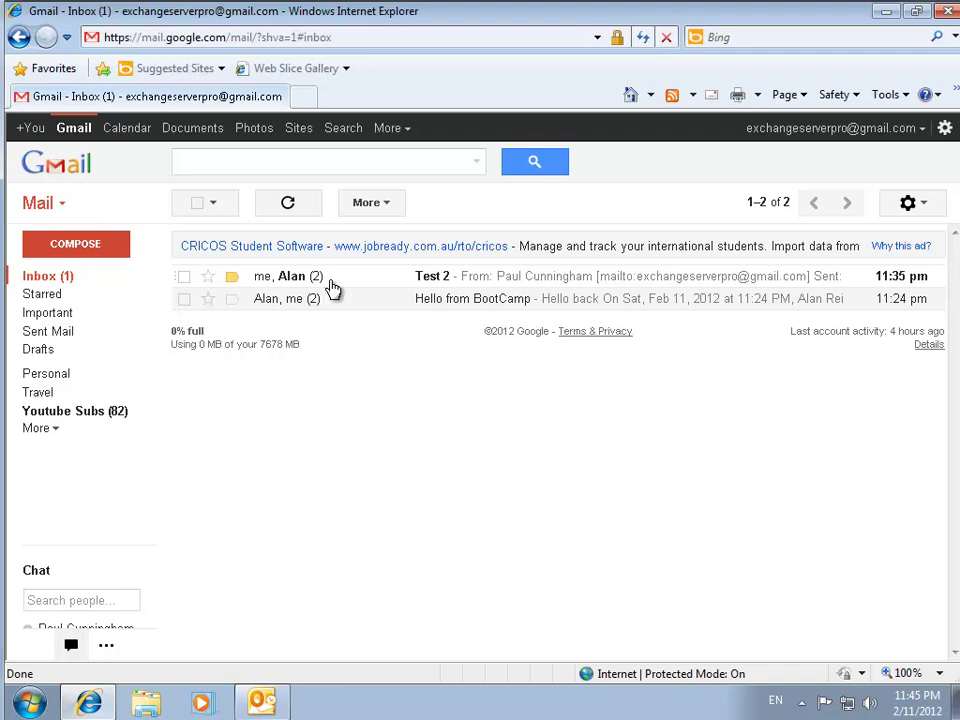
pyautogui.click(68, 247)
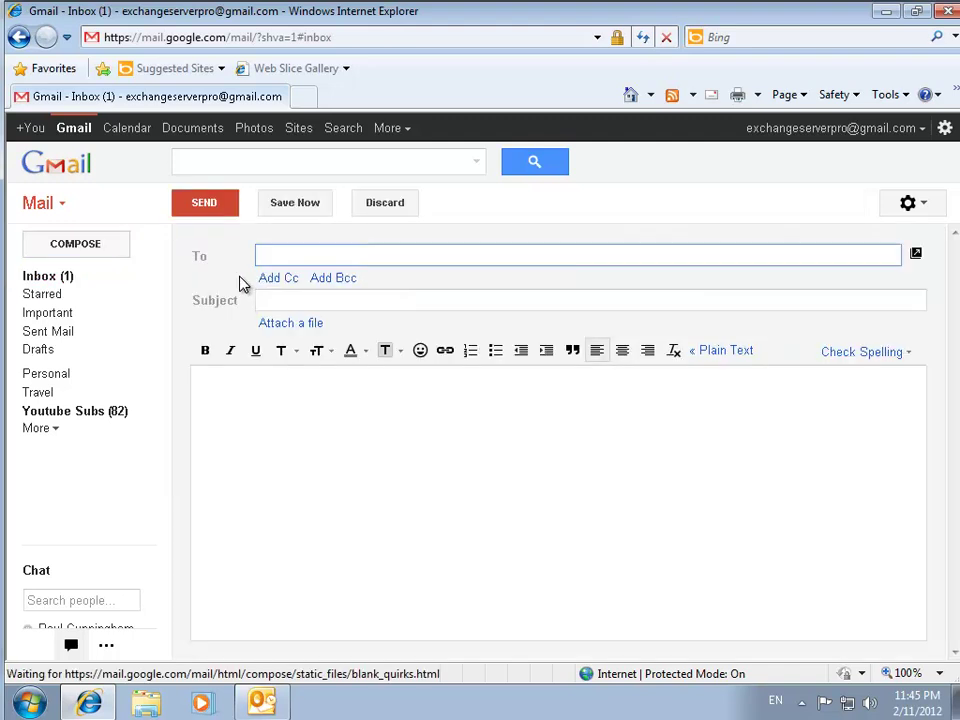
pyautogui.rightClick(286, 255)
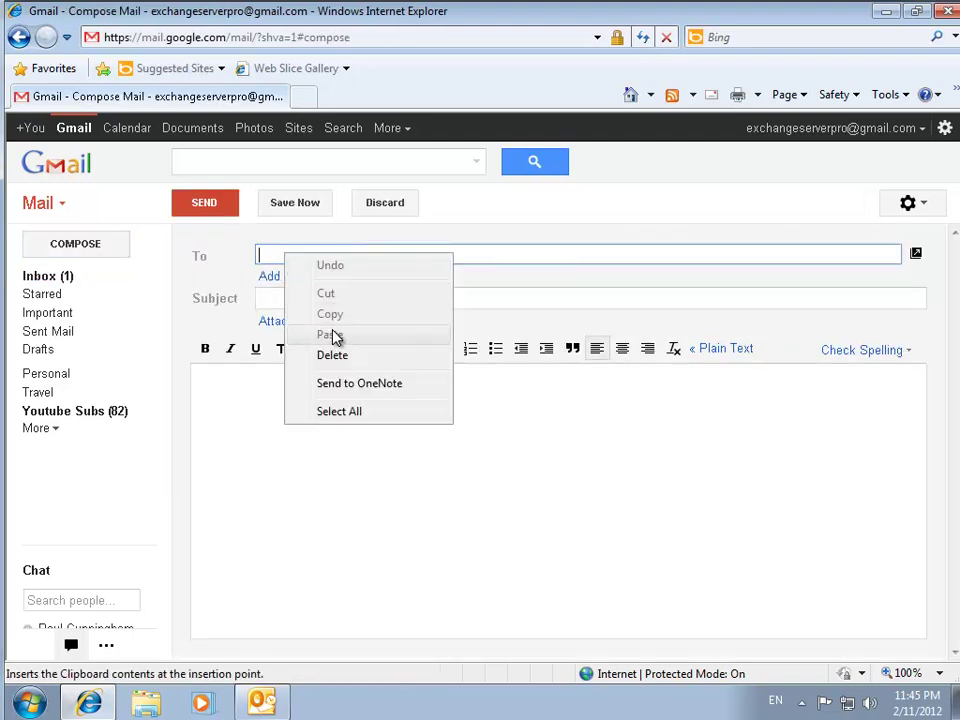
pyautogui.click(280, 257)
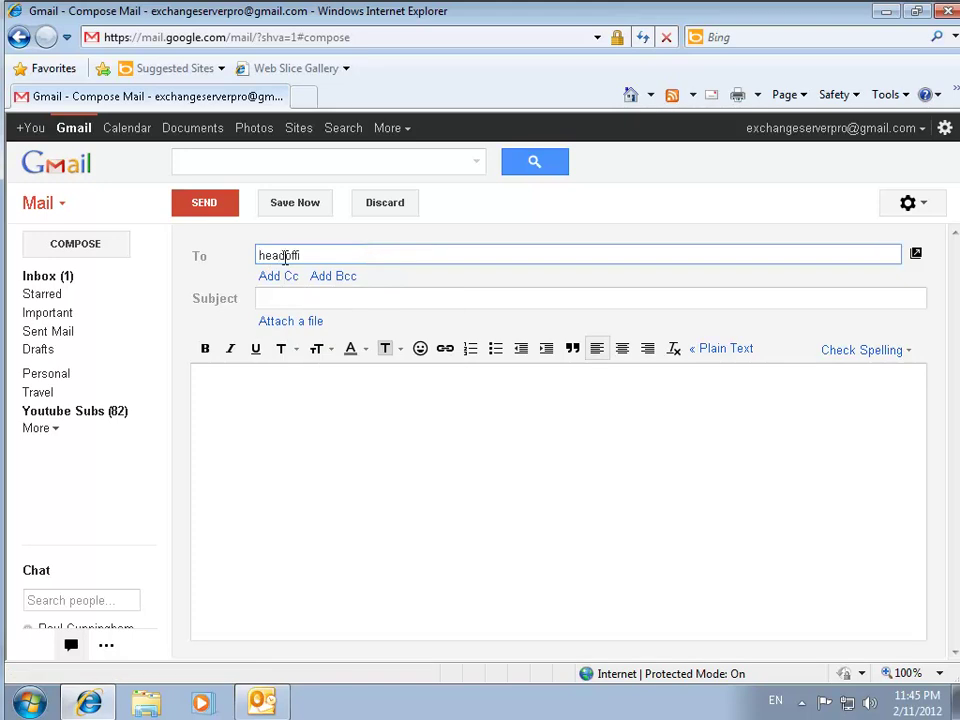
# Give it subject 'Test from Gmail to DG' and body 'Test', then send.
pyautogui.press('Tab')
pyautogui.write('Test from Gmai')
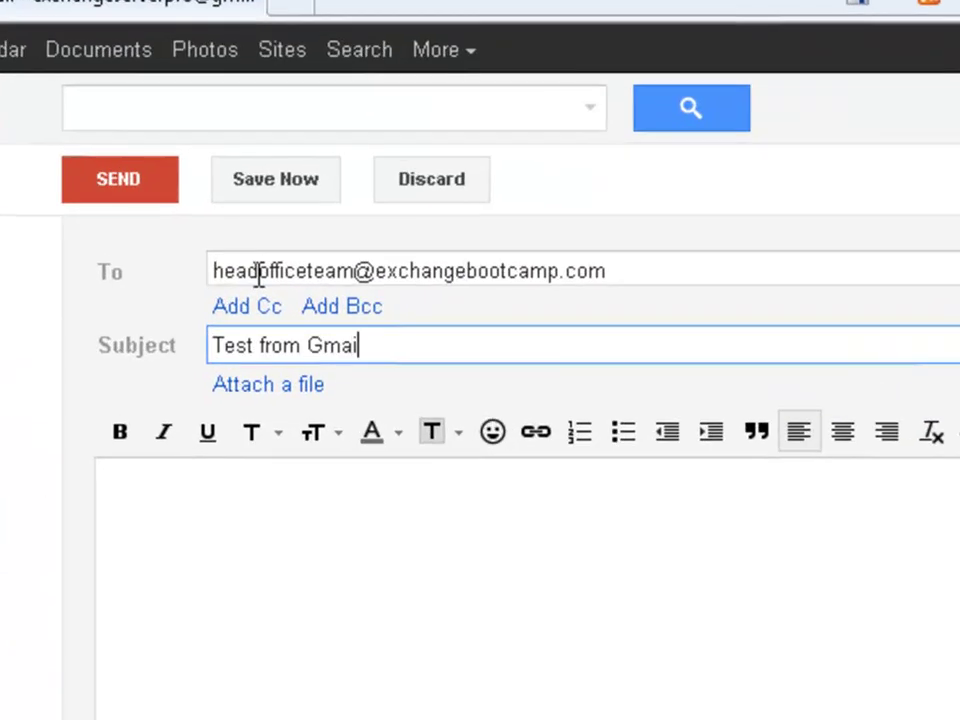
pyautogui.write('l to DG')
pyautogui.press('Tab')
pyautogui.write('Test')
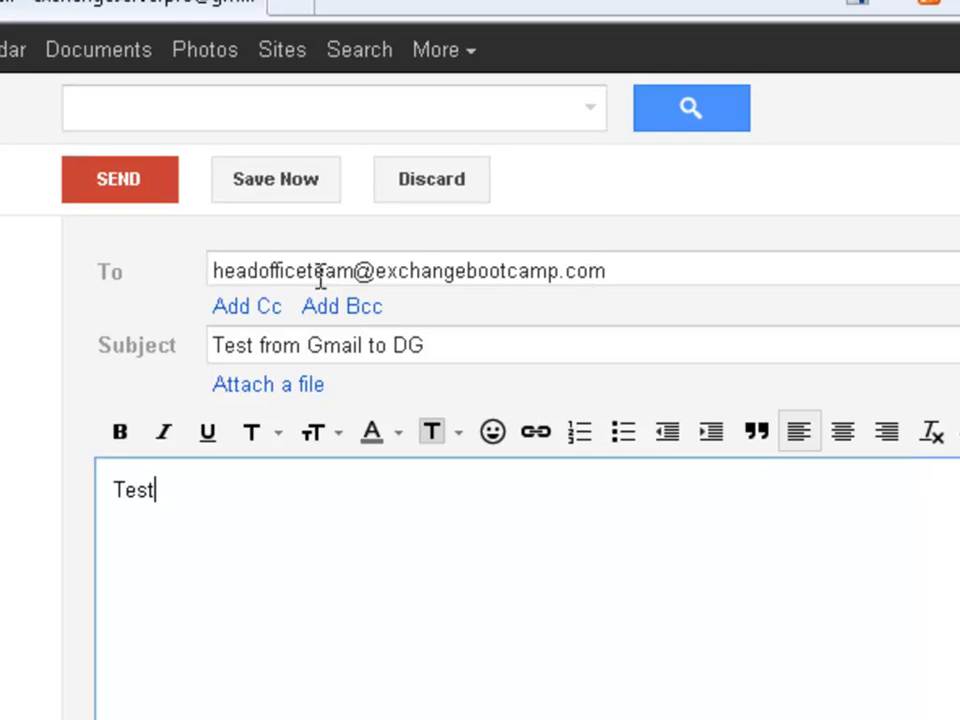
pyautogui.click(116, 186)
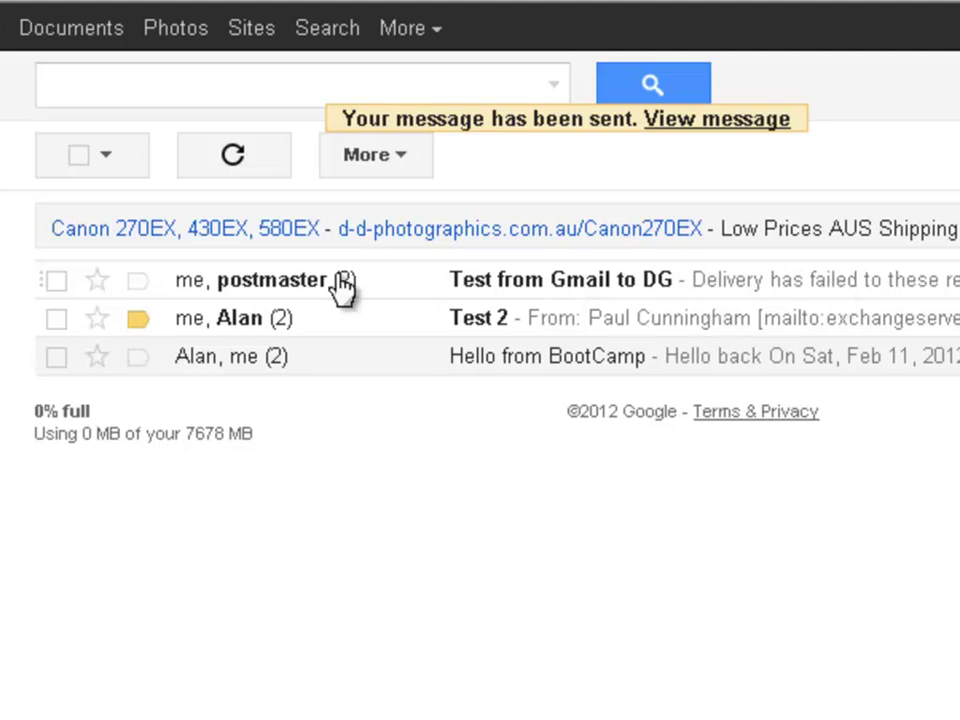
# Open the postmaster bounce and highlight its '550 5.7.1 RESOLVER.RST.AuthRequired; authentication required' error.
pyautogui.click(272, 294)
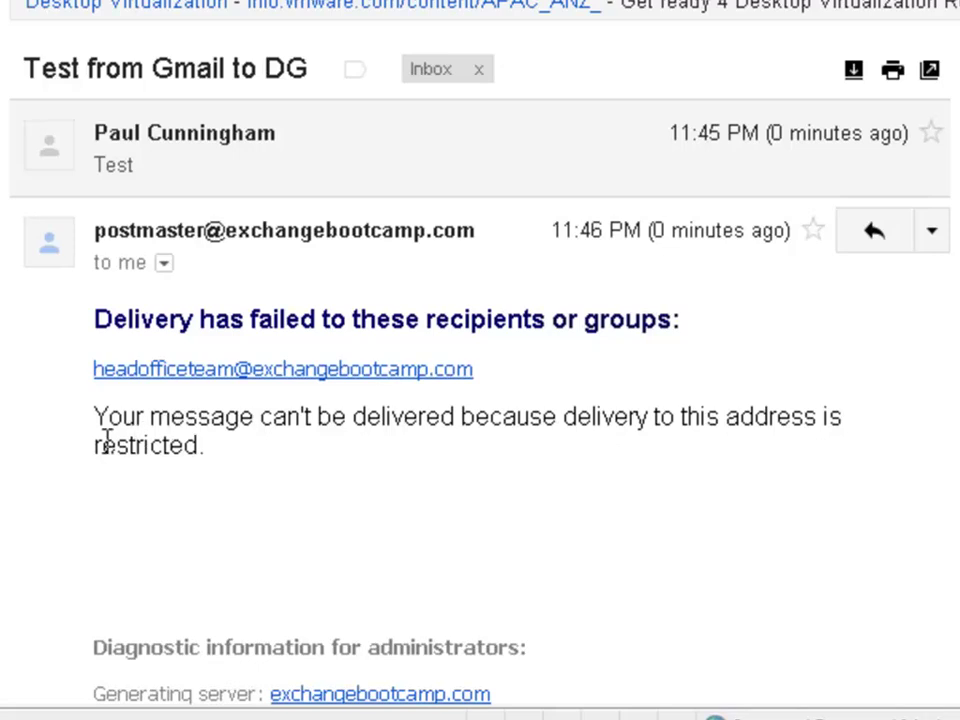
pyautogui.scroll(-5, 107, 446)
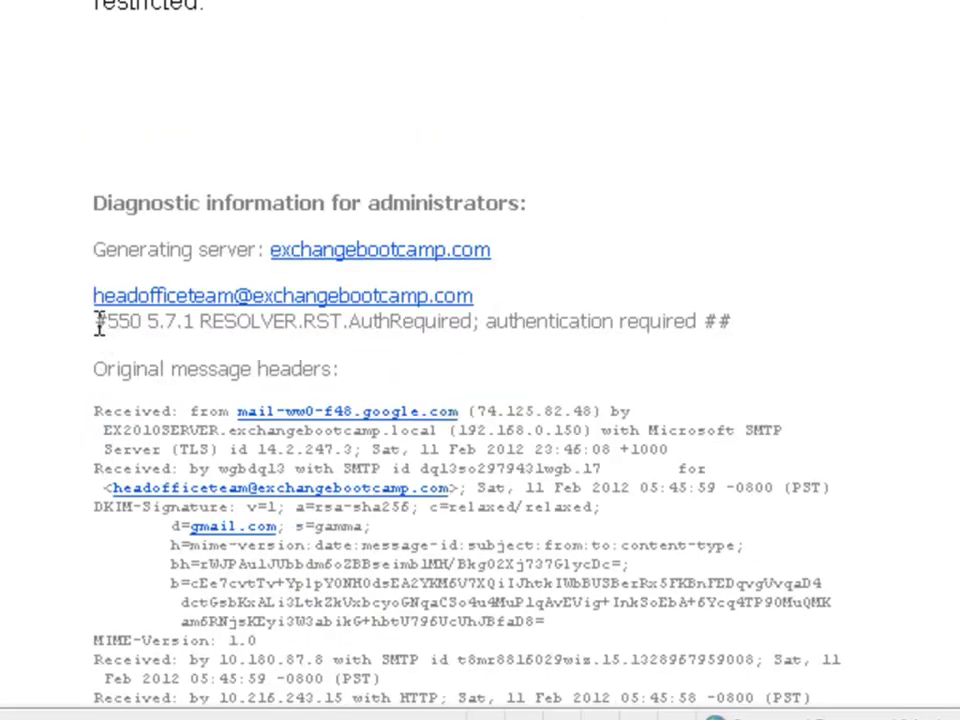
pyautogui.moveTo(95, 322); pyautogui.dragTo(729, 320)
pyautogui.click(349, 332)
pyautogui.moveTo(546, 321); pyautogui.dragTo(666, 330)
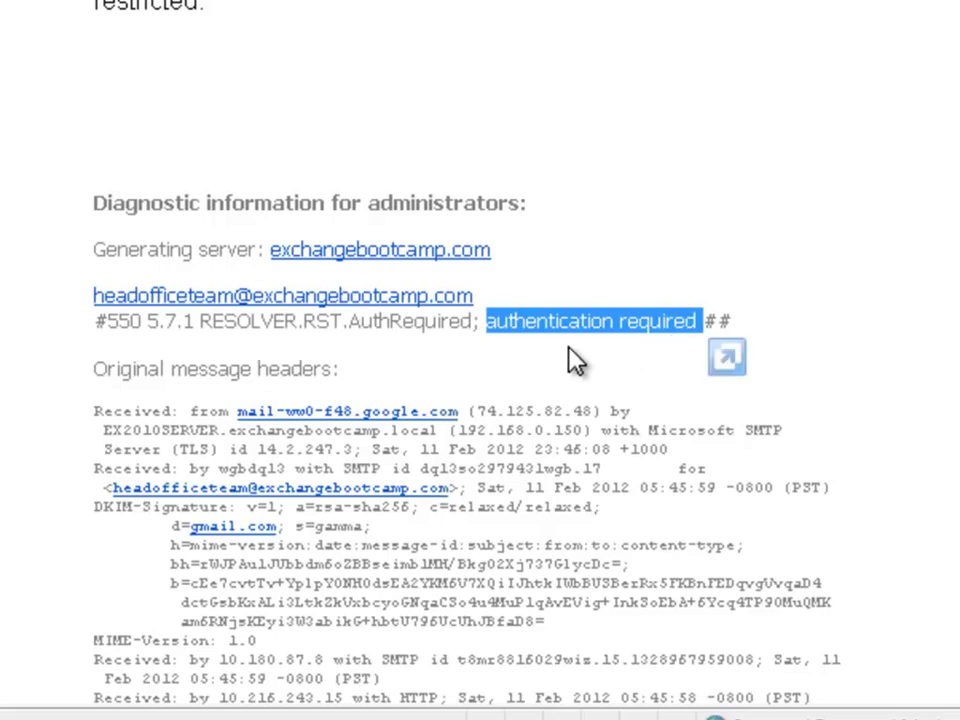
pyautogui.click(376, 371)
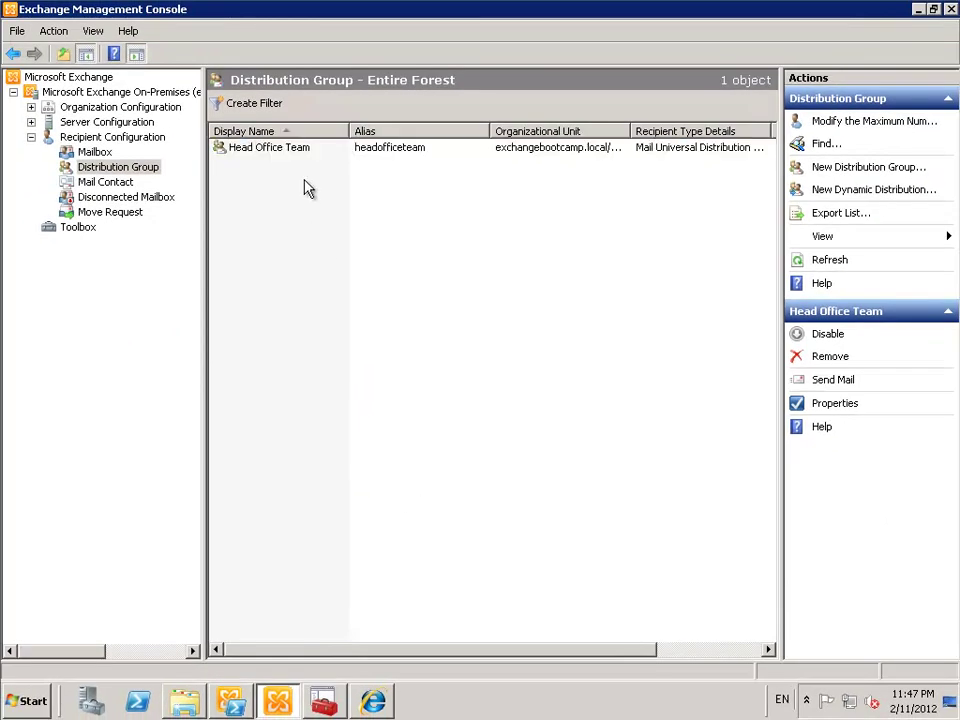
# Clear 'Require that all senders are authenticated' in Head Office Team's message delivery restrictions, then apply.
pyautogui.rightClick(284, 149)
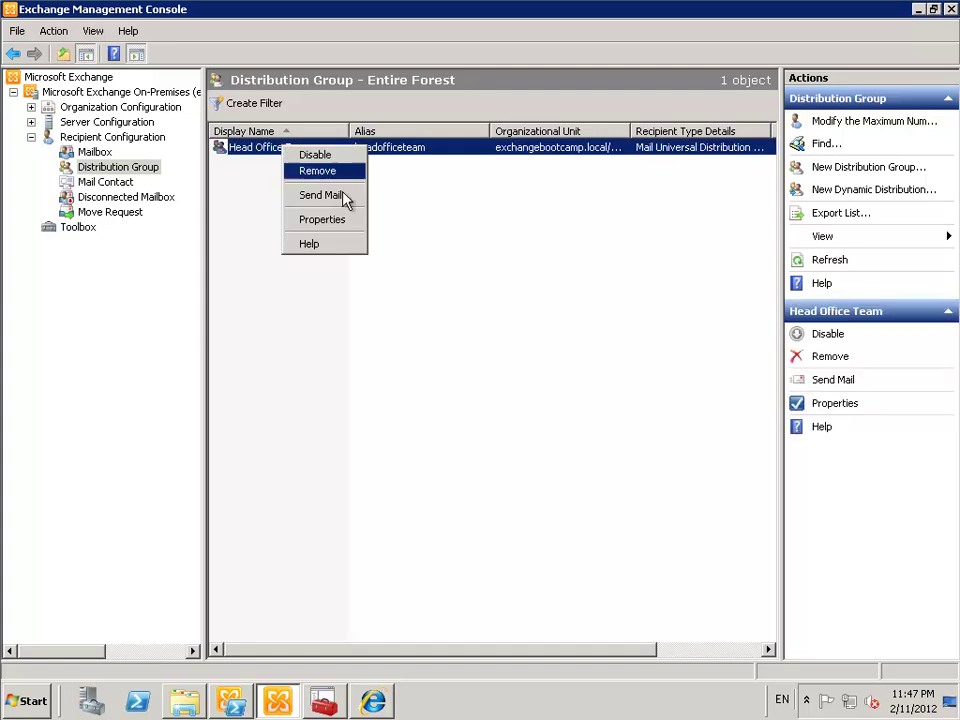
pyautogui.click(335, 221)
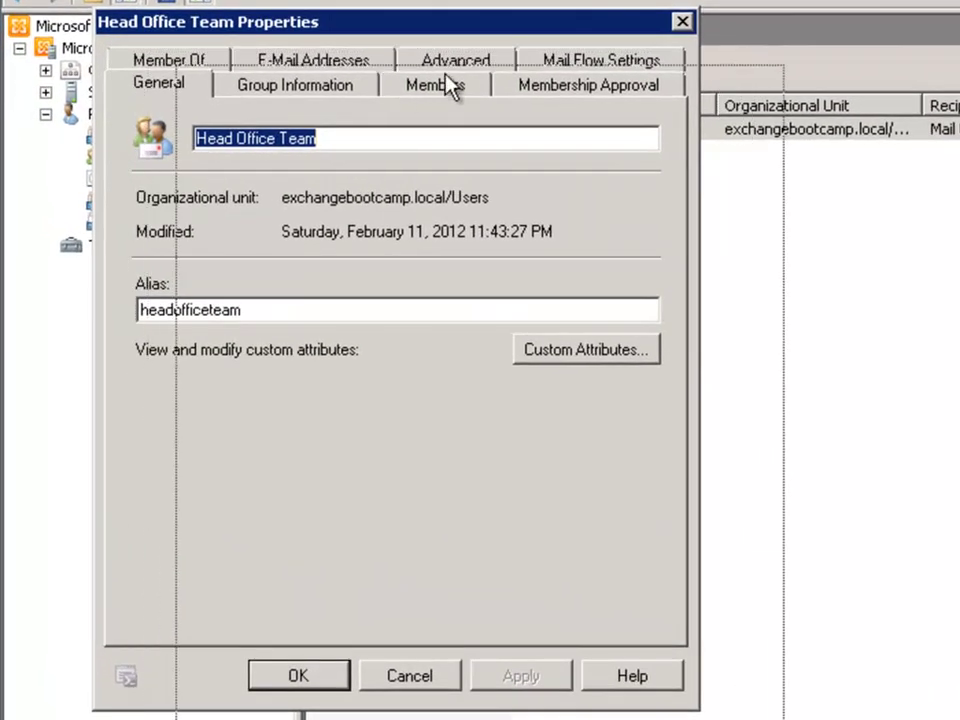
pyautogui.moveTo(227, 76); pyautogui.dragTo(306, 116)
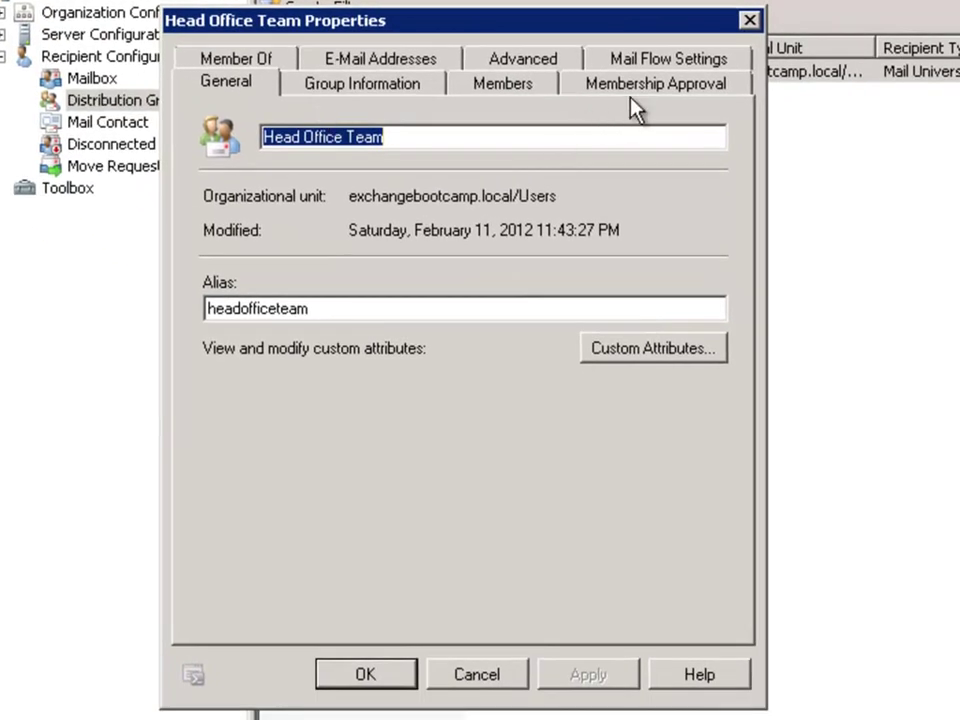
pyautogui.click(645, 59)
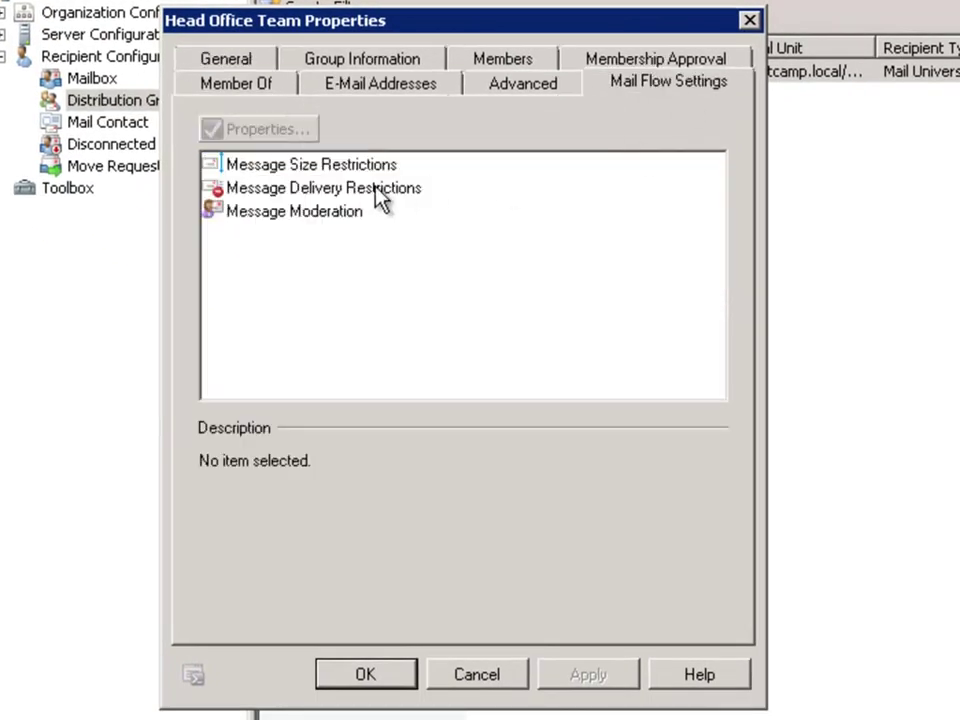
pyautogui.doubleClick(319, 193)
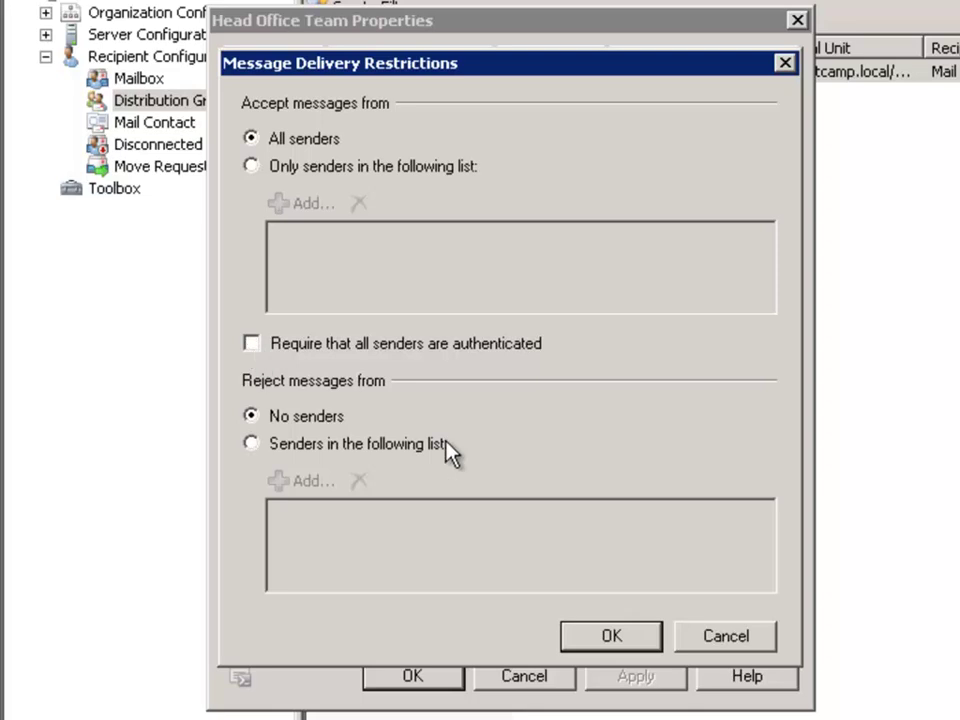
pyautogui.click(618, 649)
pyautogui.click(624, 681)
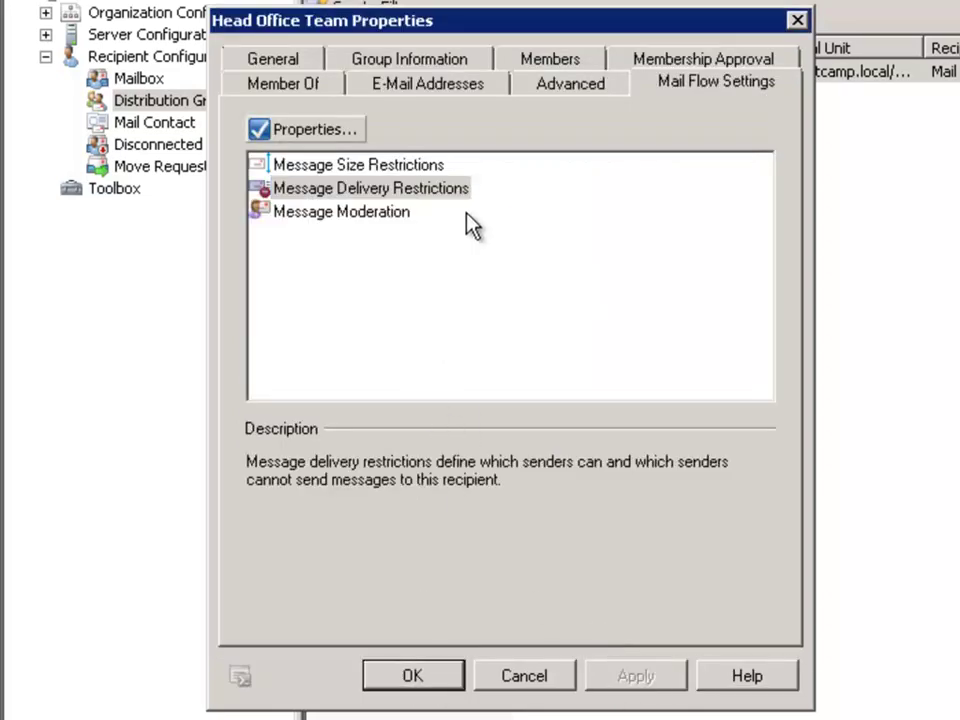
pyautogui.press('Return')
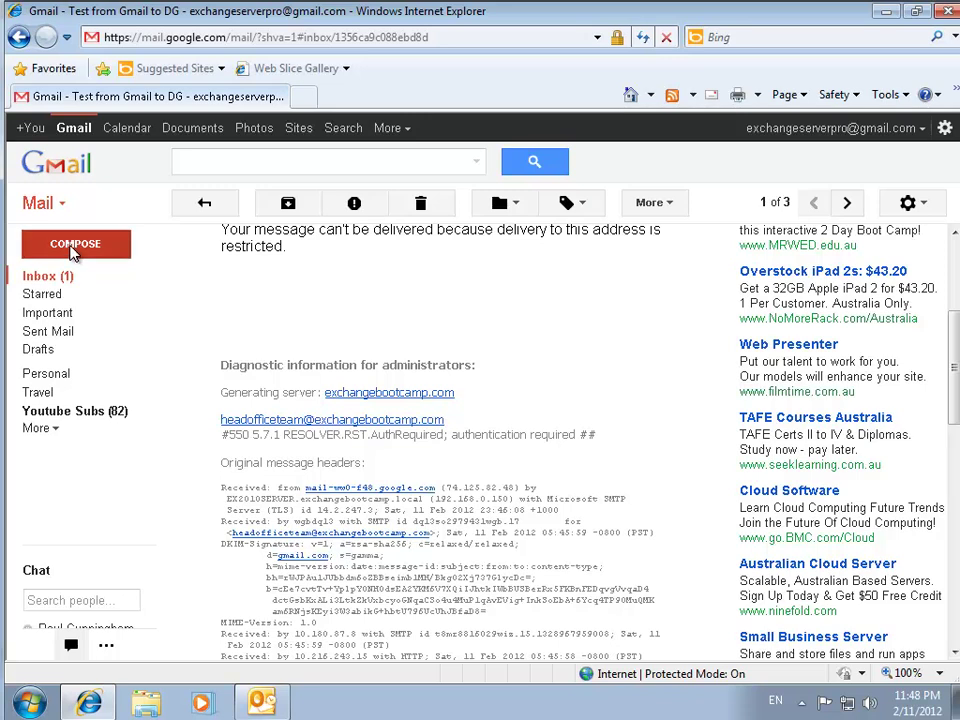
# Send a Gmail message to the suggested Head Office Team address, subject 'Test 2 to DG', body 'Test'.
pyautogui.click(74, 250)
pyautogui.write('head')
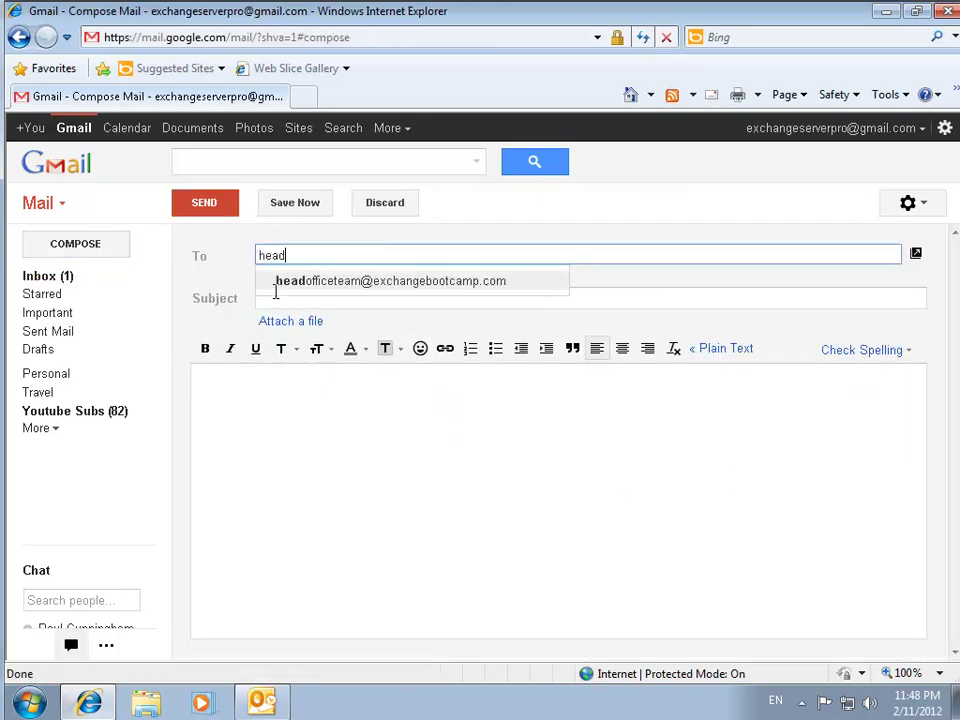
pyautogui.press('Return')
pyautogui.click(276, 292)
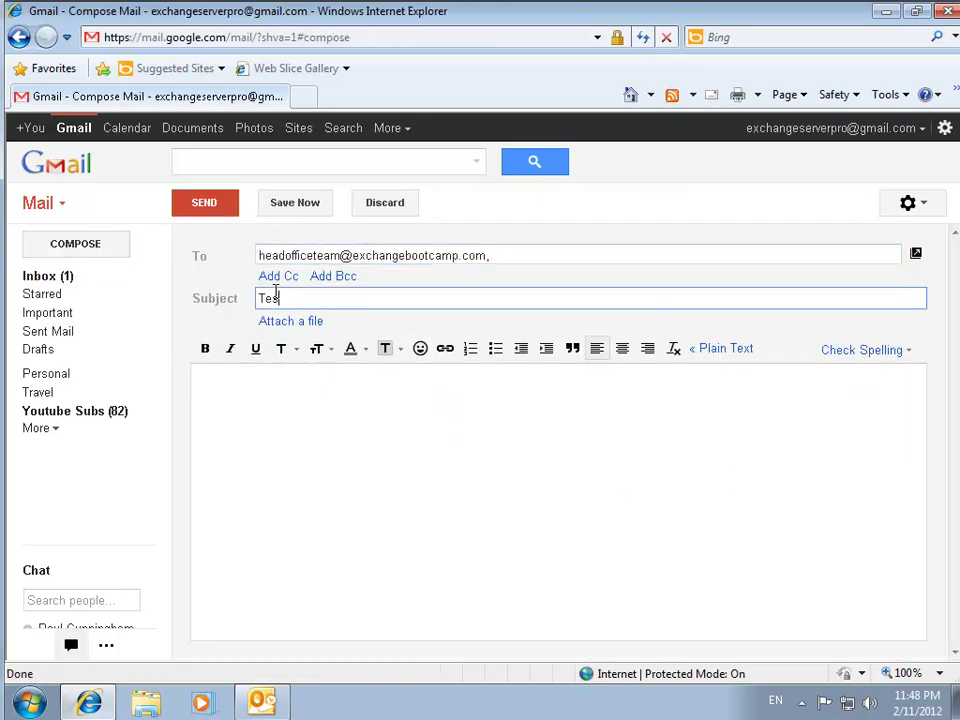
pyautogui.write('t 2 to DG')
pyautogui.press('Tab')
pyautogui.write('Test')
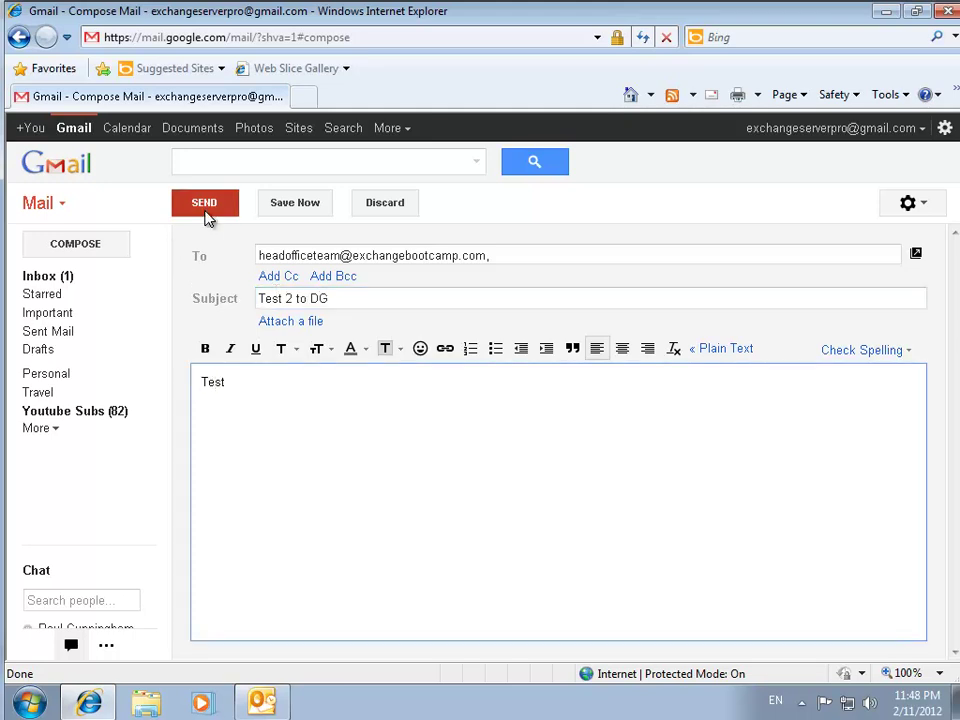
pyautogui.click(205, 210)
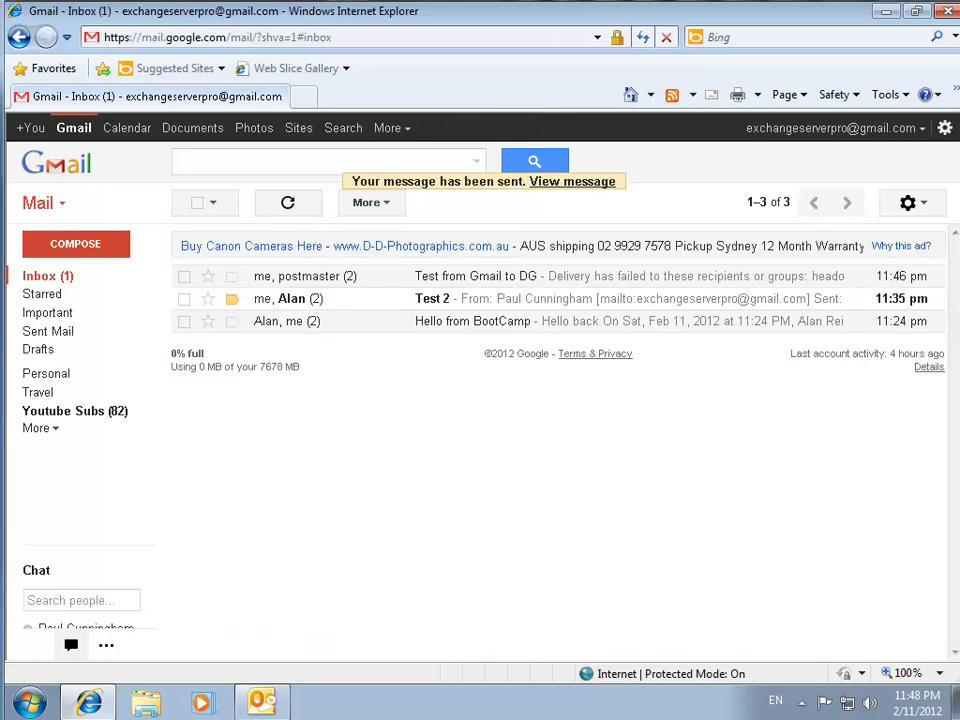
# In Outlook, open the newly delivered 'Test 2 to DG' message in the Inbox.
pyautogui.click(262, 703)
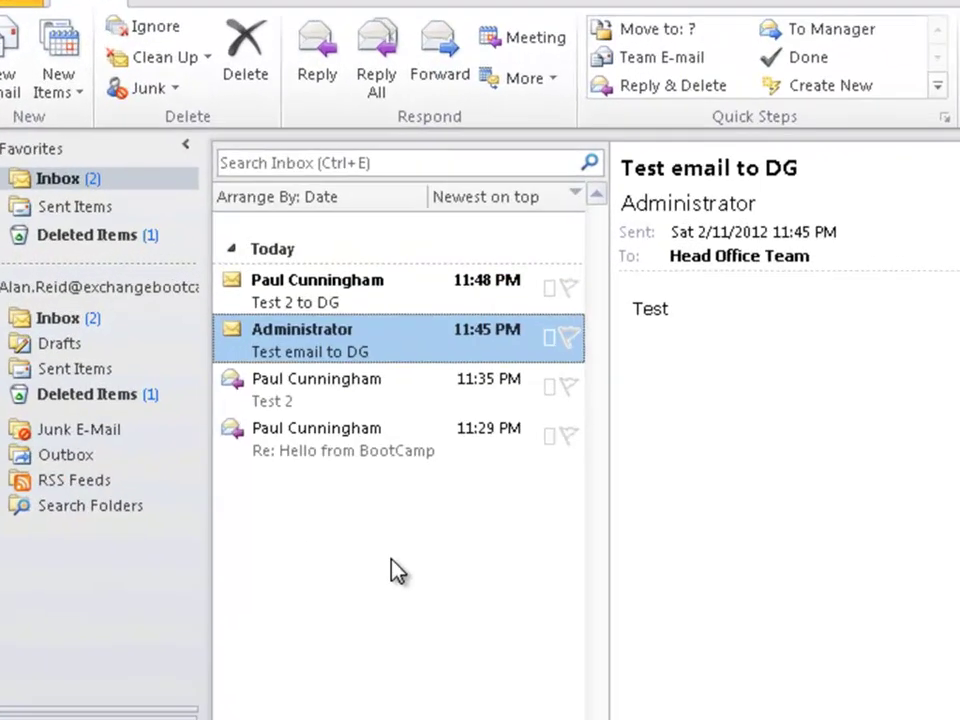
pyautogui.click(330, 290)
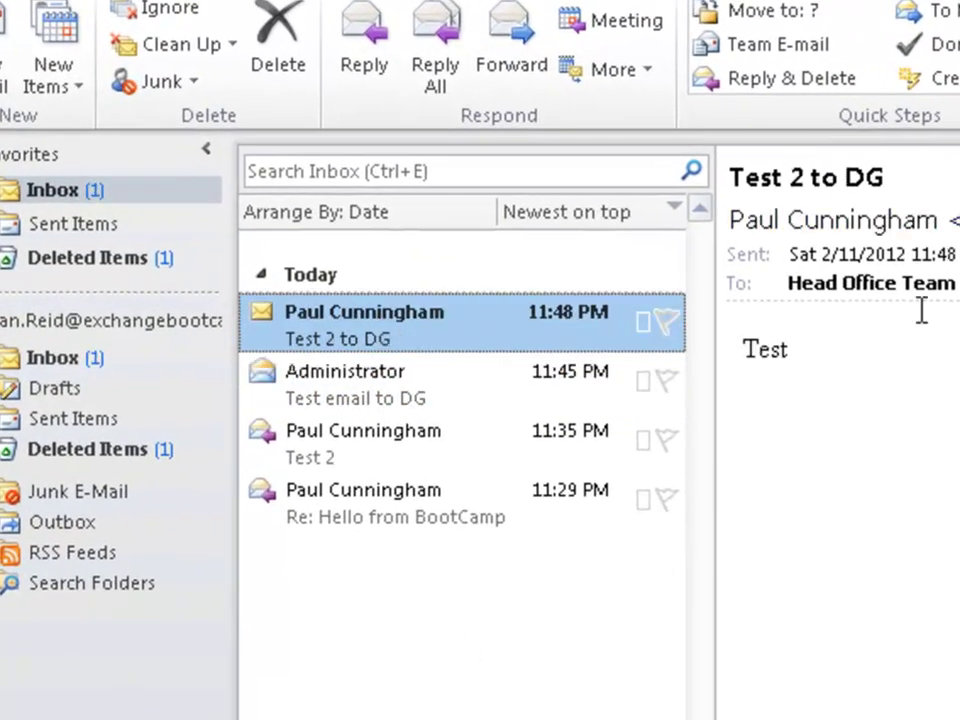